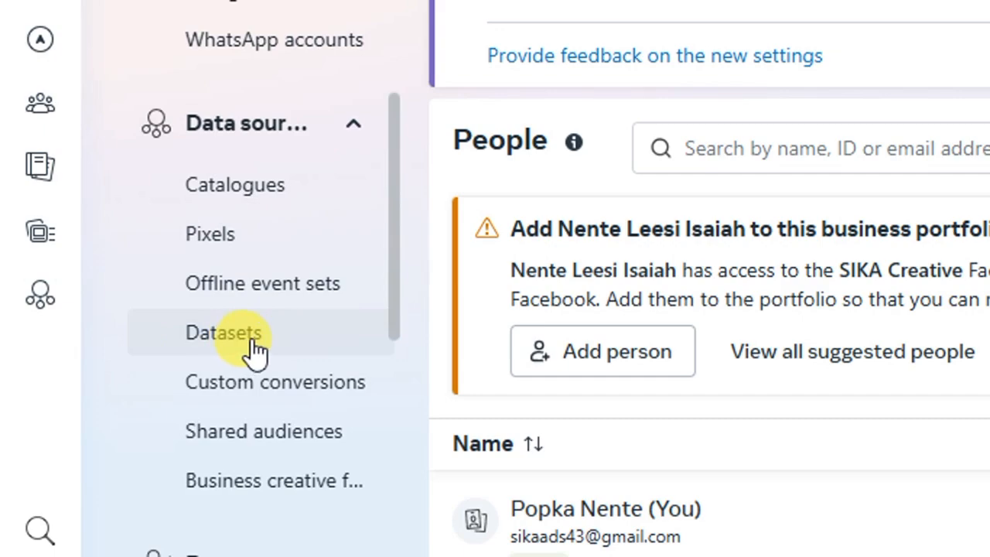
Create a new dataset named "selar store" in the business portfolio's Datasets settings
left_click(232, 334)
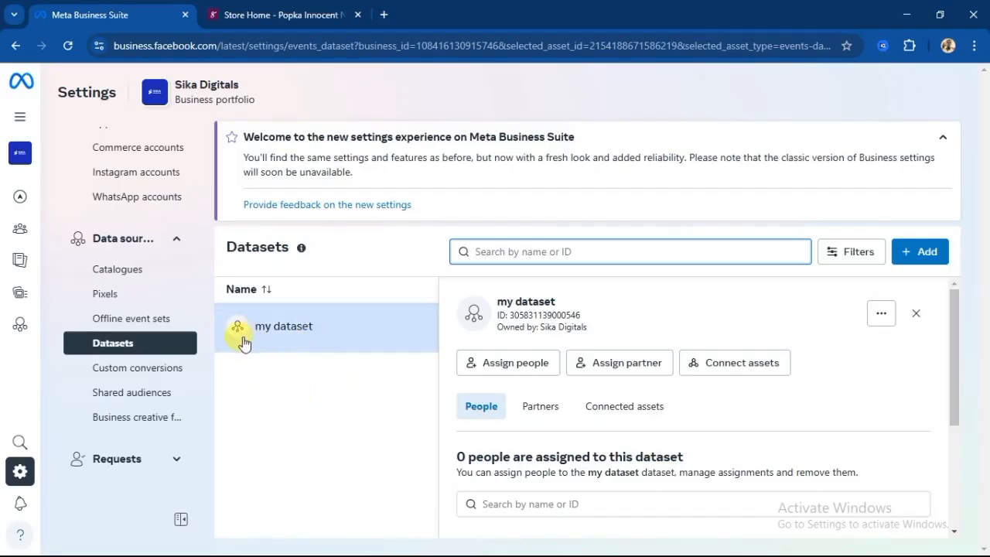
left_click(232, 331)
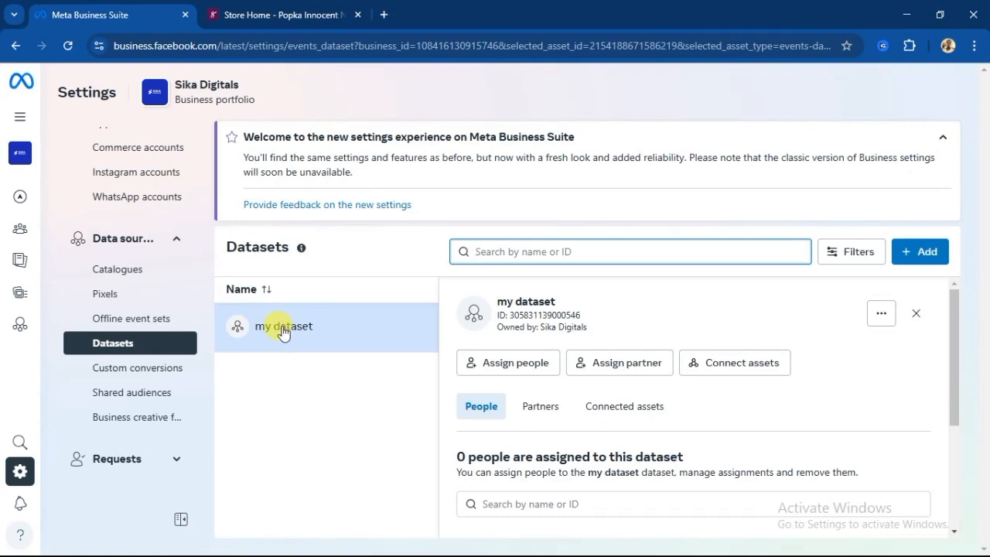
left_click(909, 263)
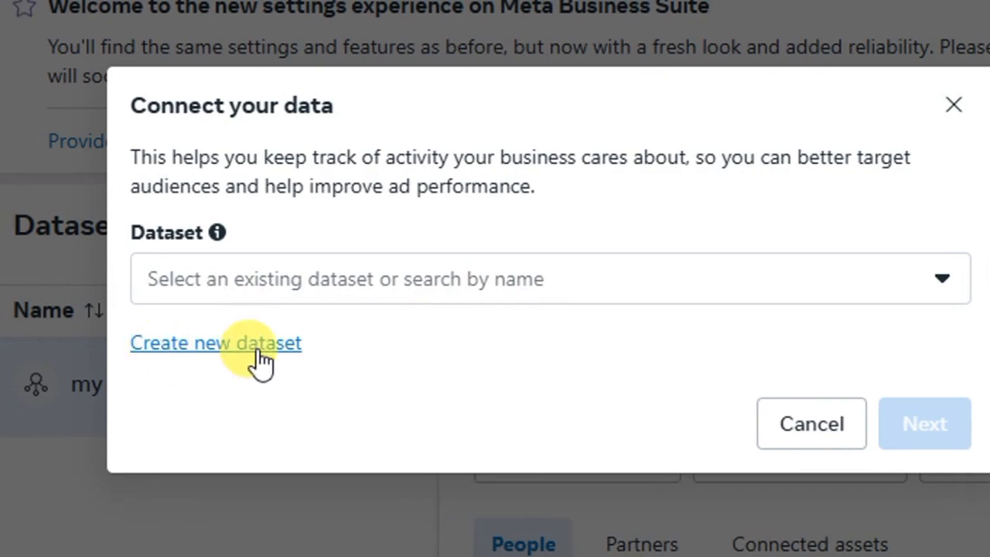
left_click(253, 344)
left_click(168, 203)
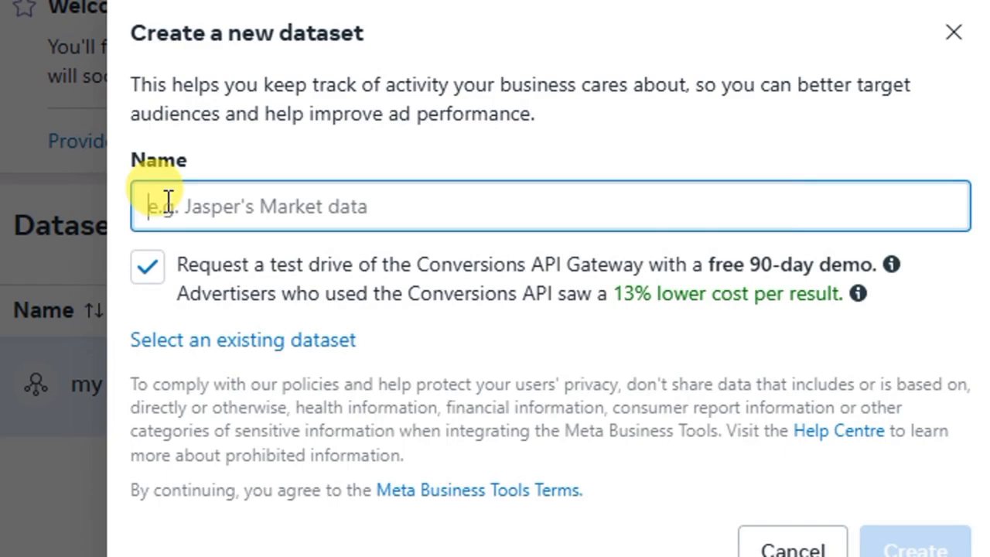
type("selar store")
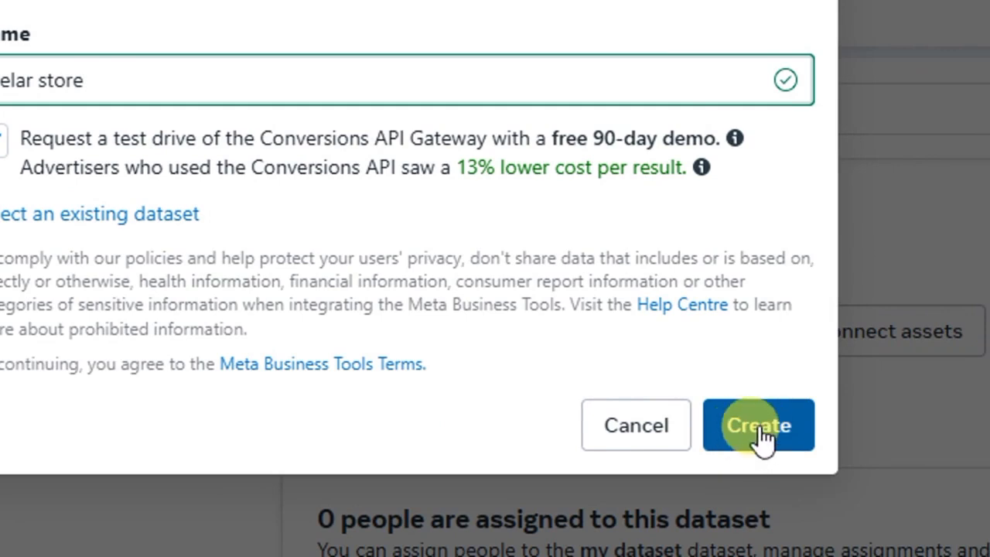
left_click(766, 435)
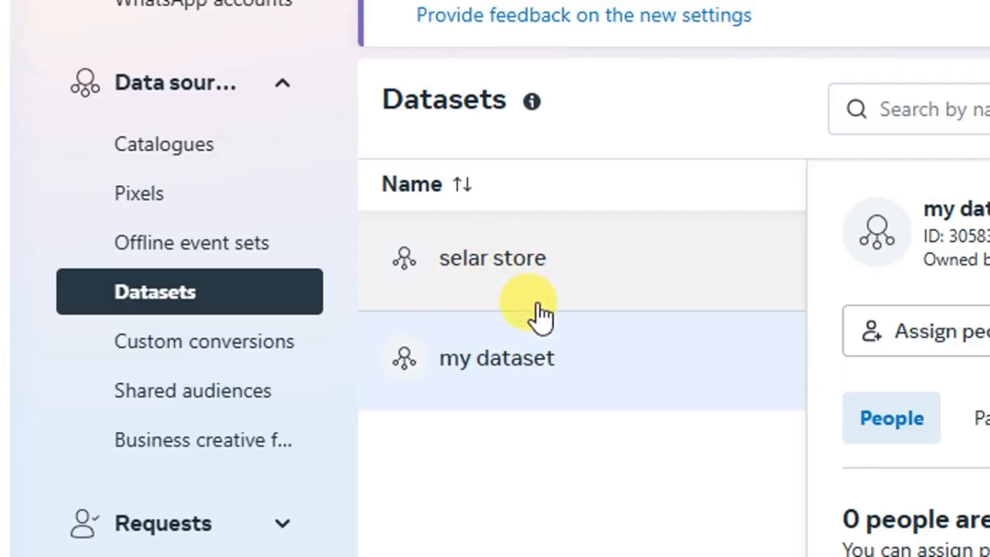
Copy the dataset ID of the new selar store dataset
left_click(523, 263)
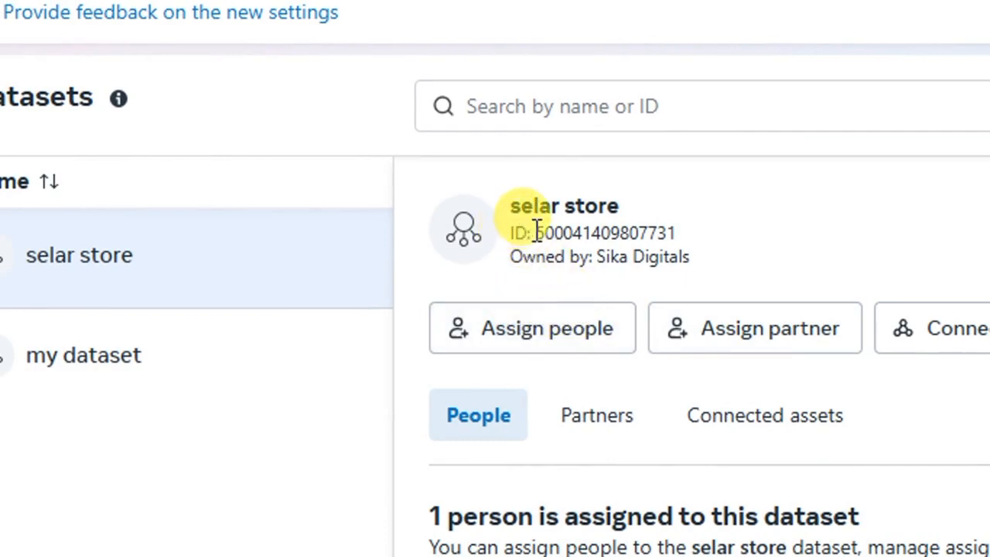
left_click_drag(536, 232, 675, 233)
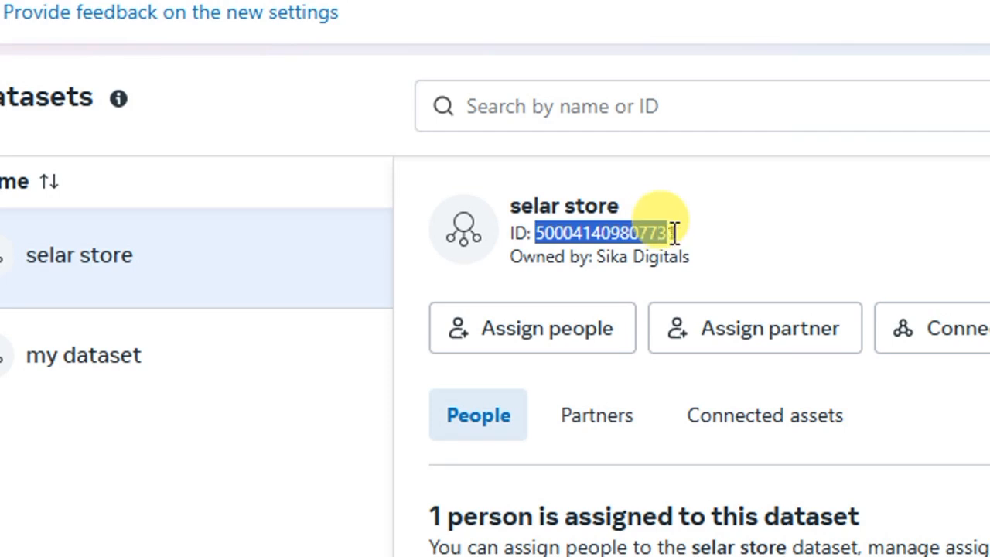
right_click(653, 237)
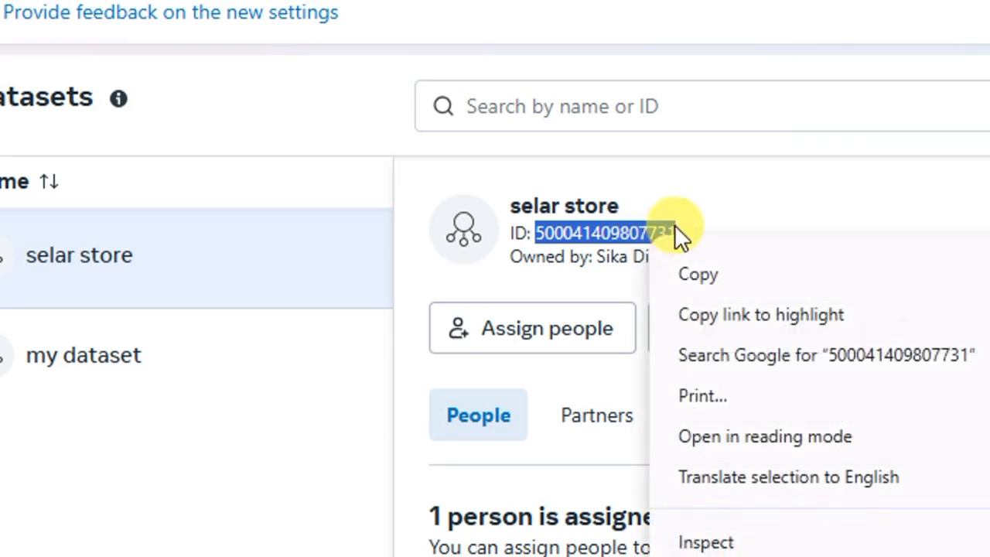
left_click(696, 270)
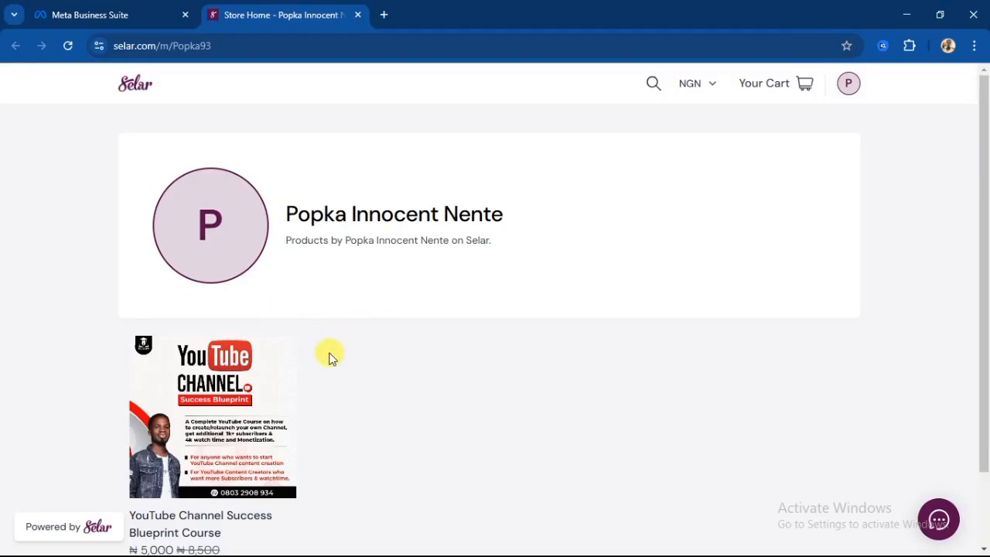
Switch to the Selar store and open the Facebook Pixel integration from the creator dashboard
left_click(848, 83)
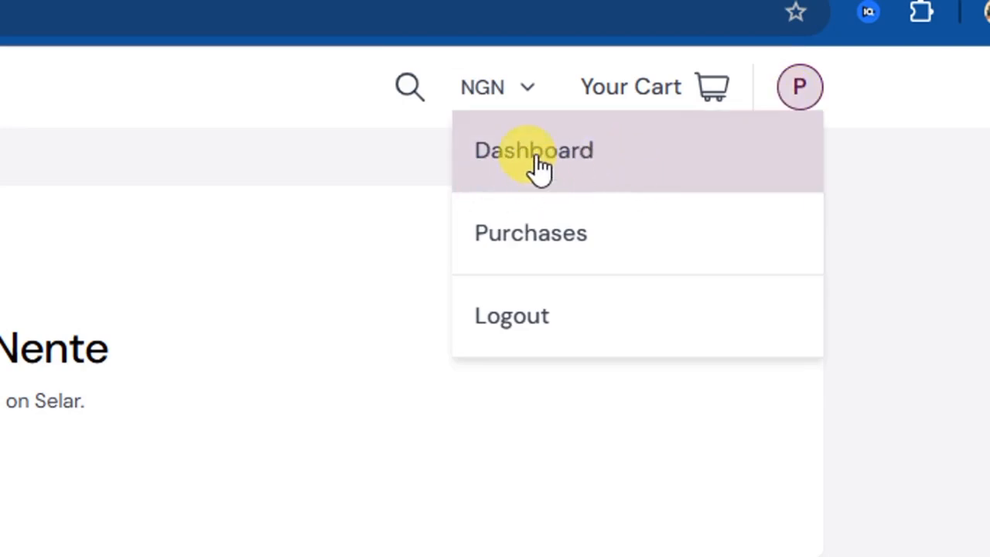
left_click(539, 168)
left_click(859, 86)
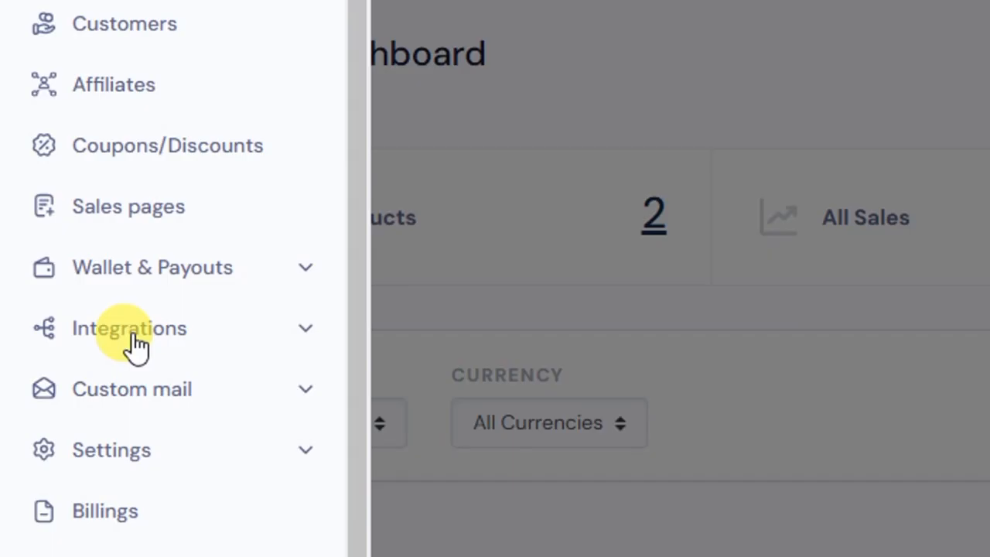
left_click(135, 348)
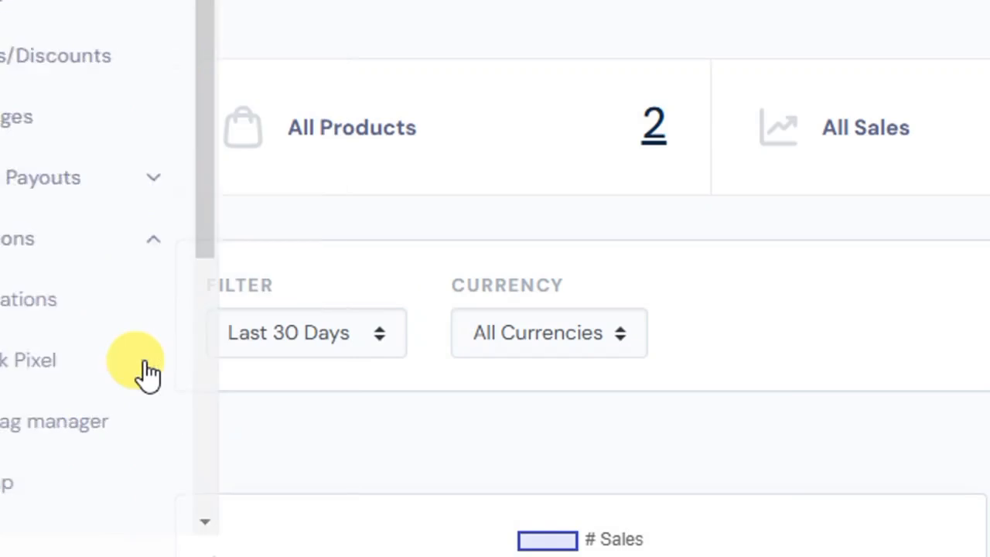
left_click(145, 362)
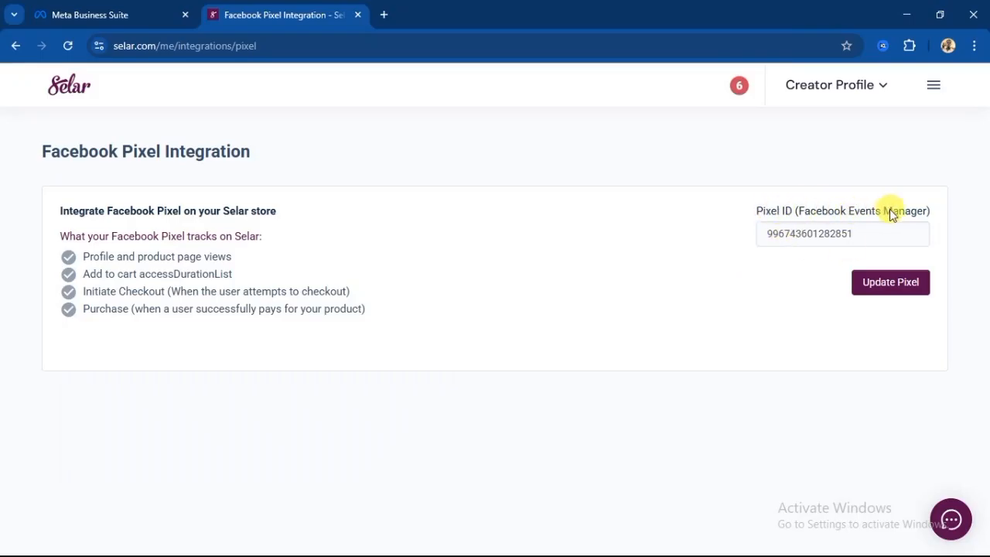
Replace the existing Pixel ID with the copied dataset ID and update the pixel
left_click_drag(863, 237, 765, 236)
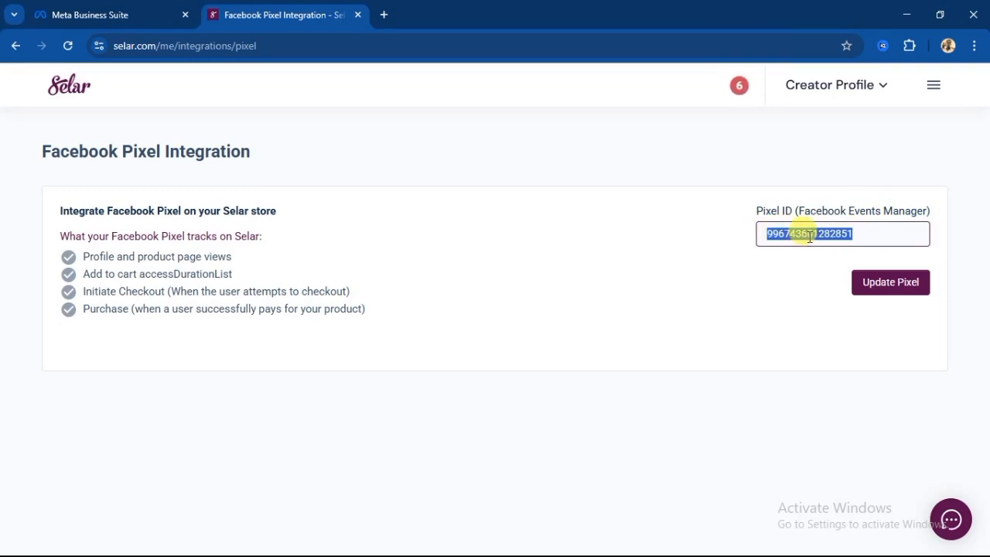
key("BackSpace")
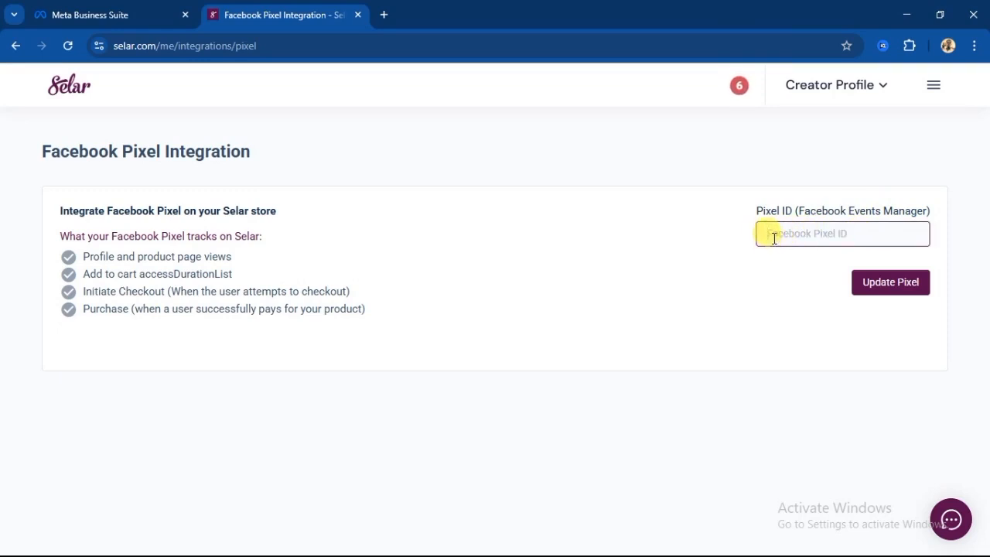
right_click(773, 238)
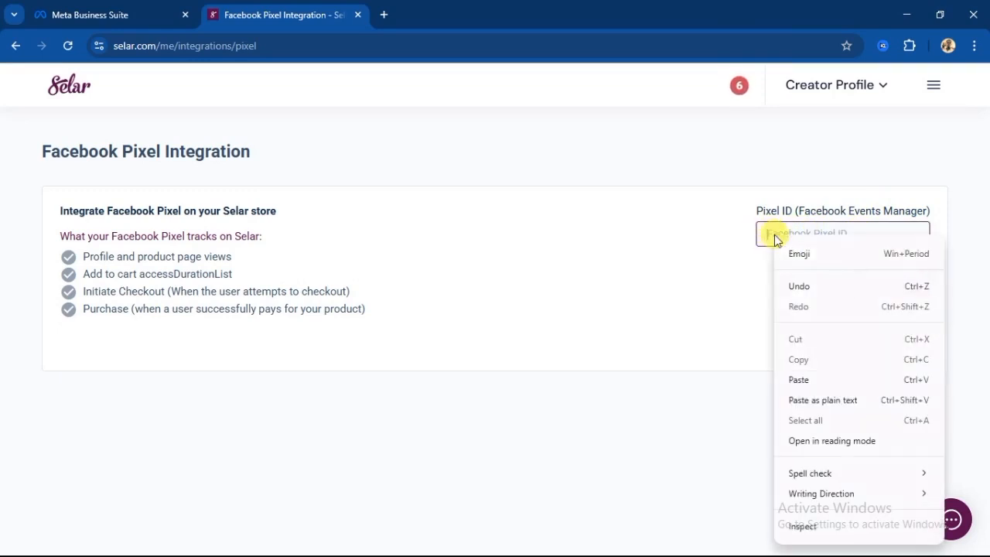
left_click(800, 380)
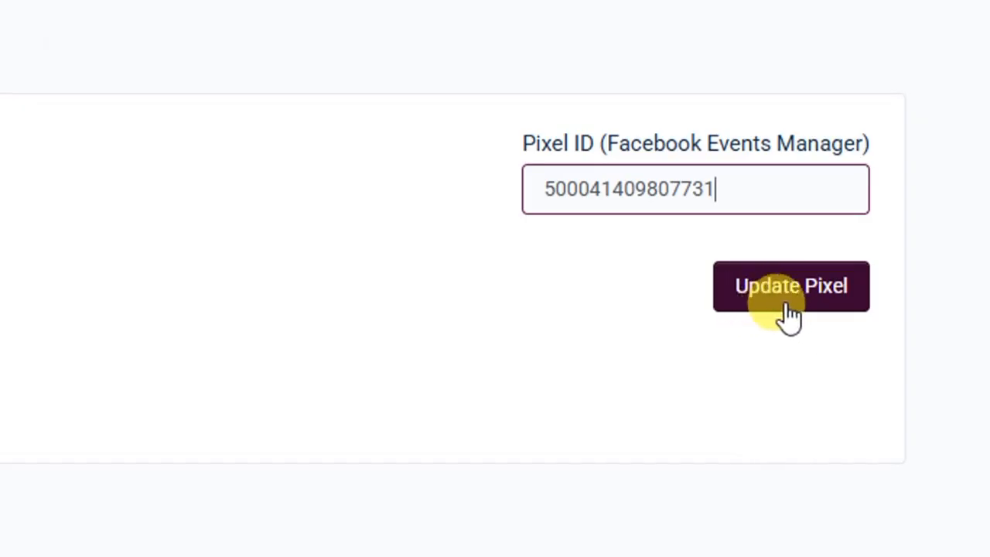
left_click(779, 304)
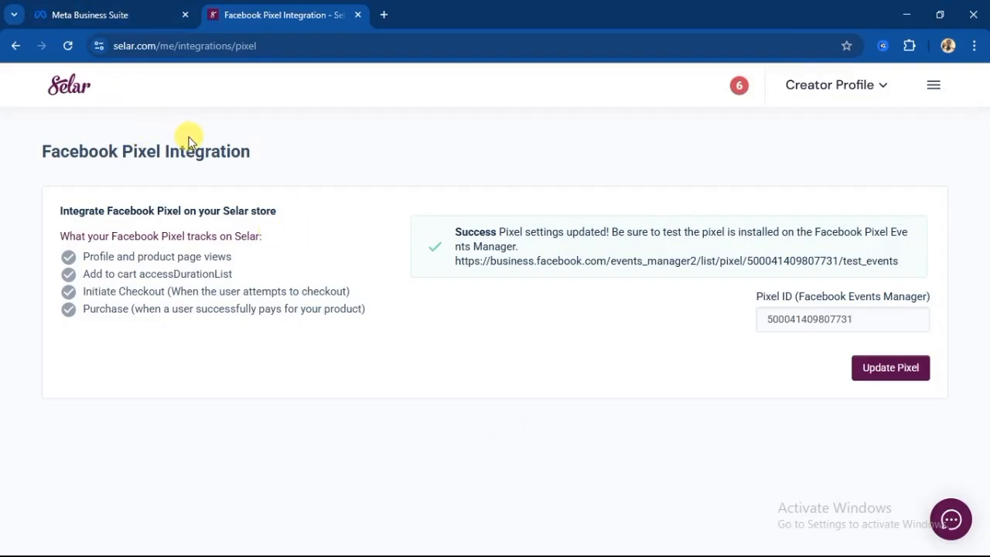
Return to Meta Business Suite and open the selar store dataset in Events Manager
left_click(85, 15)
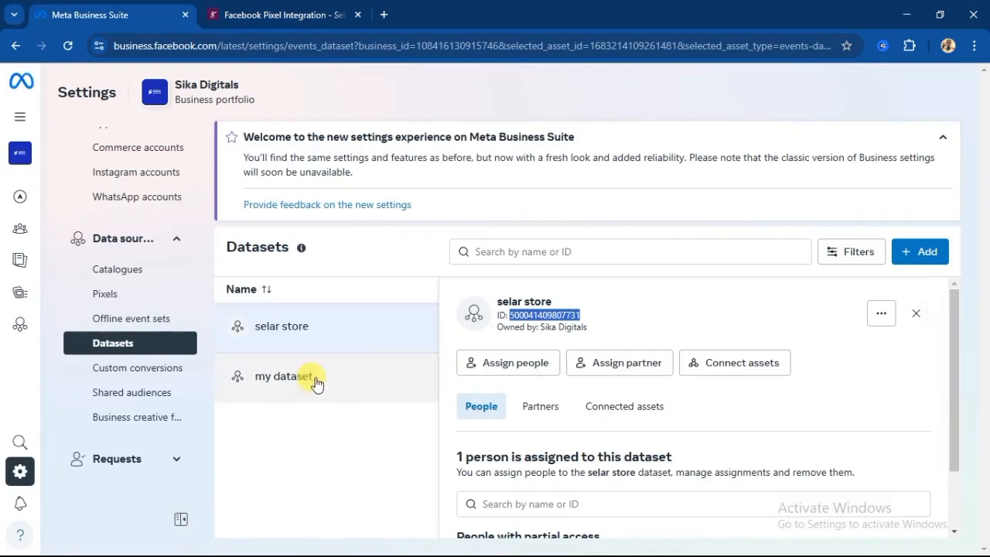
left_click(301, 329)
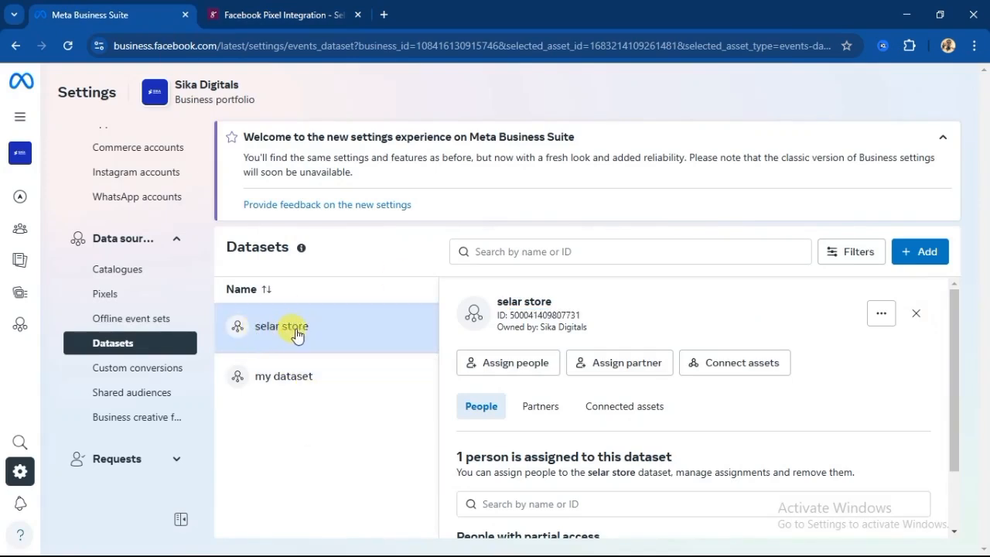
left_click(882, 321)
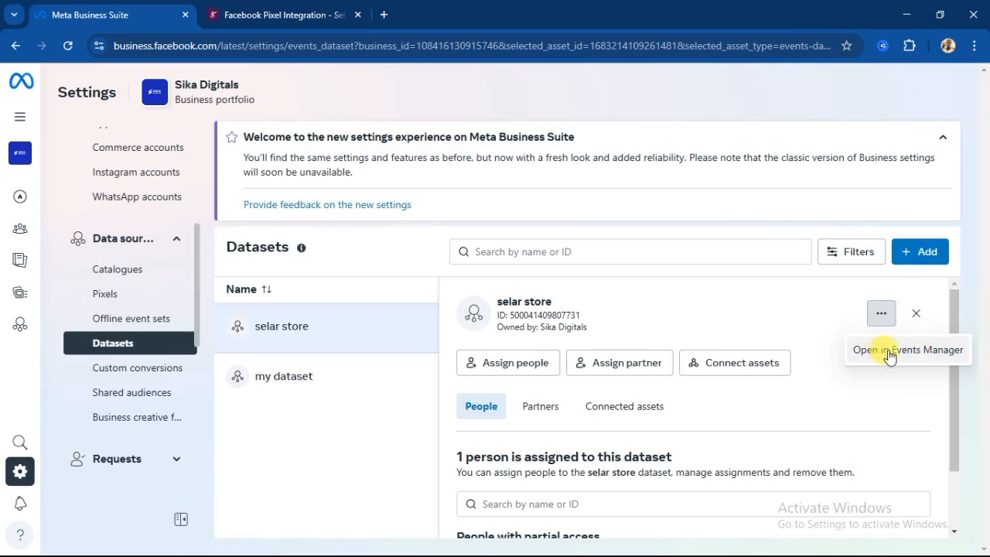
left_click(890, 355)
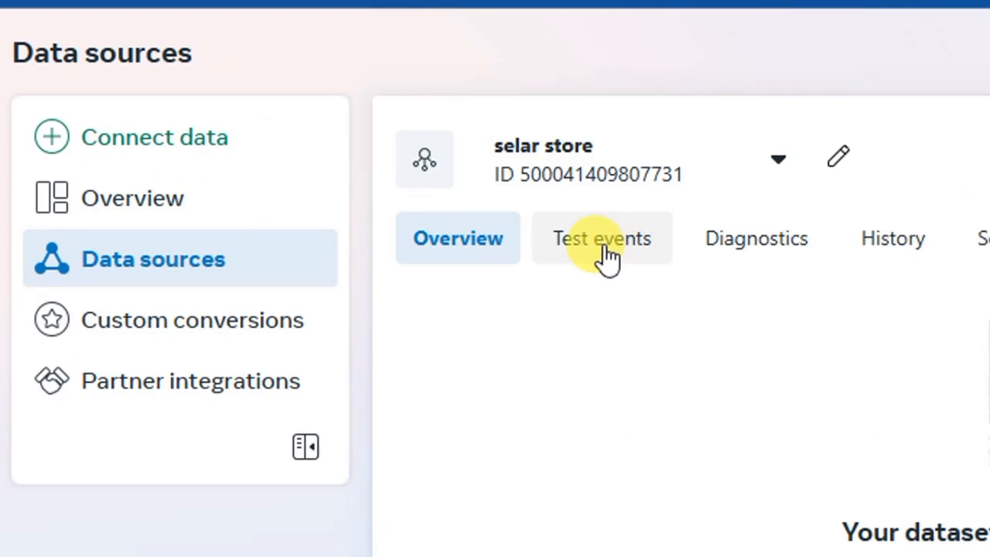
Open the dataset's test events and expand the instructions for confirming that the website's events are set up correctly
left_click(604, 251)
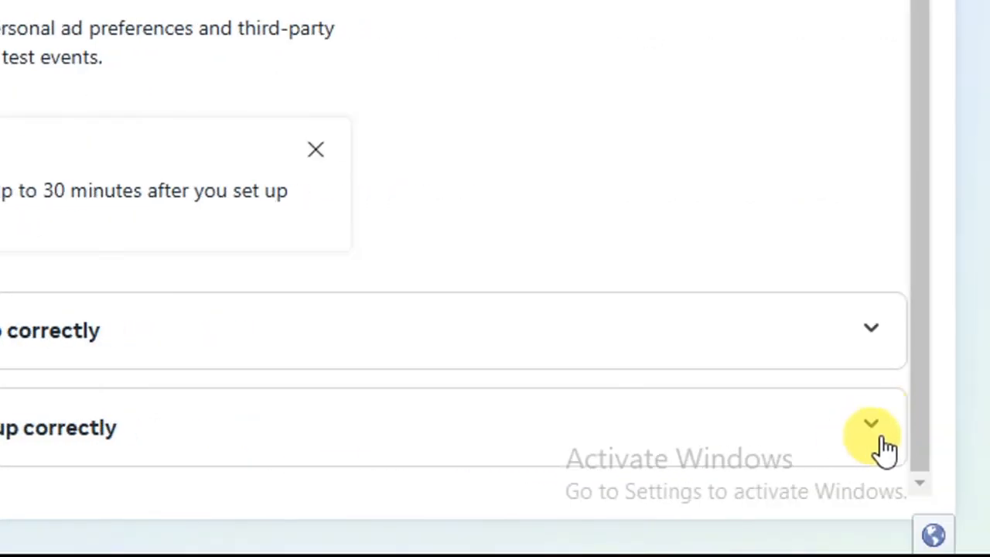
left_click(872, 426)
scroll(845, 421, "down", 3)
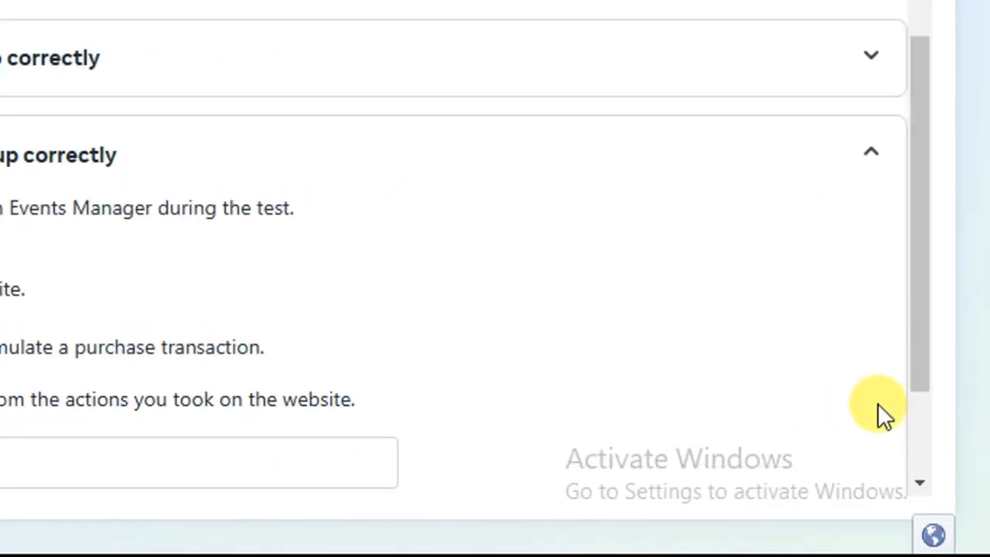
scroll(881, 406, "down", 2)
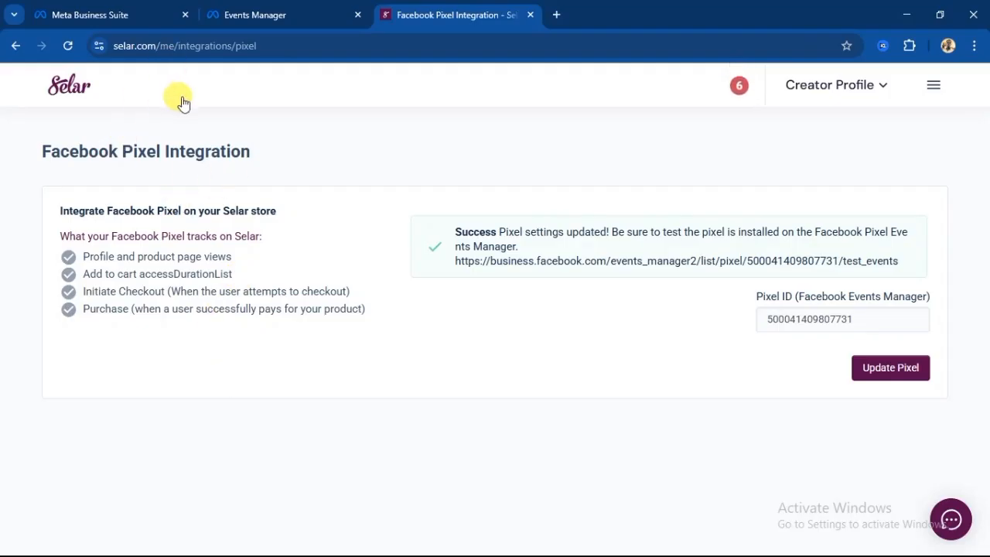
Open the public storefront through the Selar dashboard's store link and copy its web address
left_click(181, 102)
left_click(928, 84)
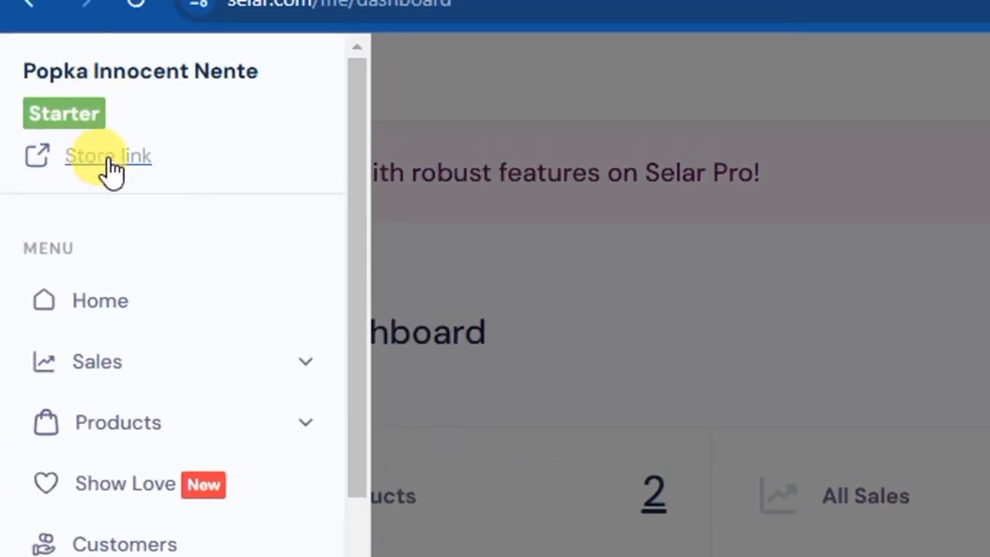
left_click(97, 158)
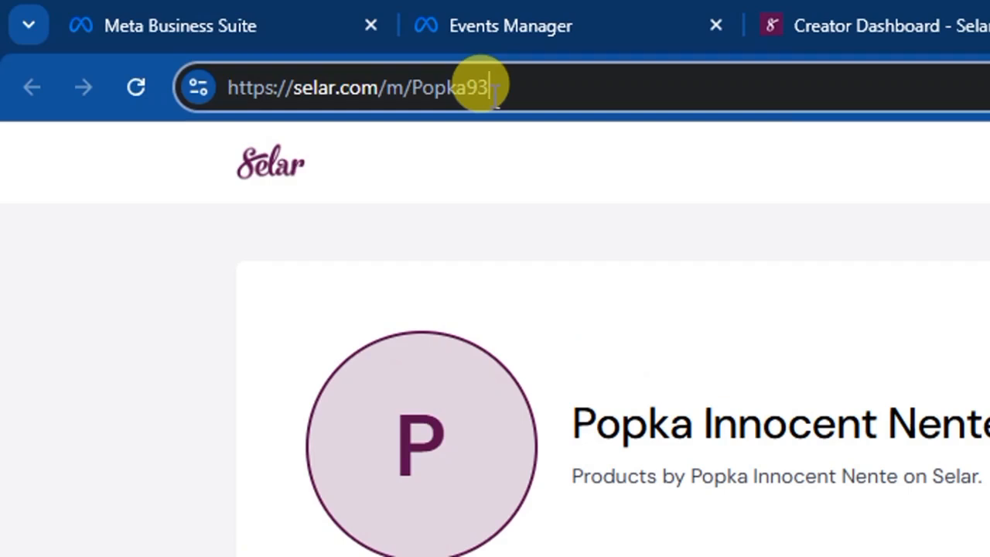
left_click_drag(493, 89, 236, 132)
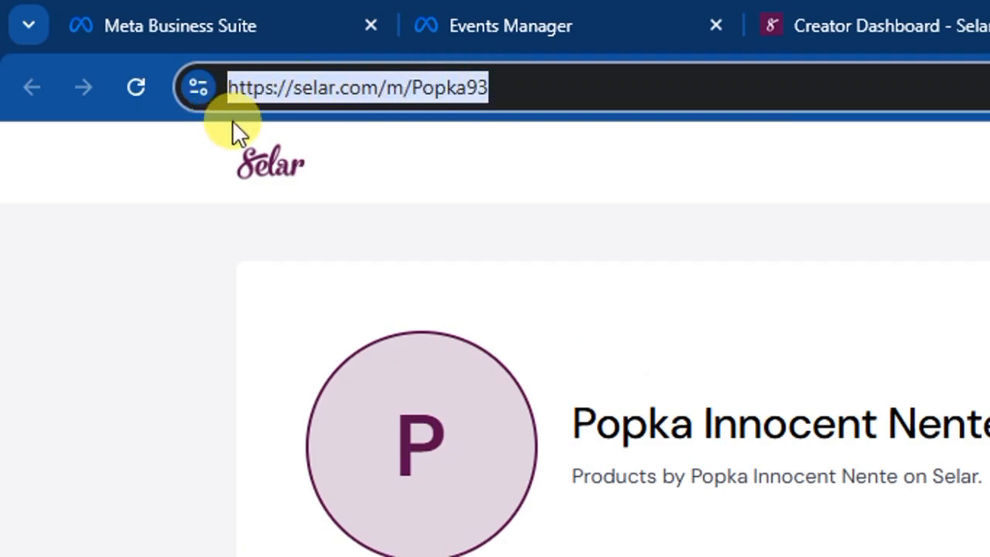
Enter the copied store address as the website URL in the Events Manager test and open the website at its product listing
left_click(542, 26)
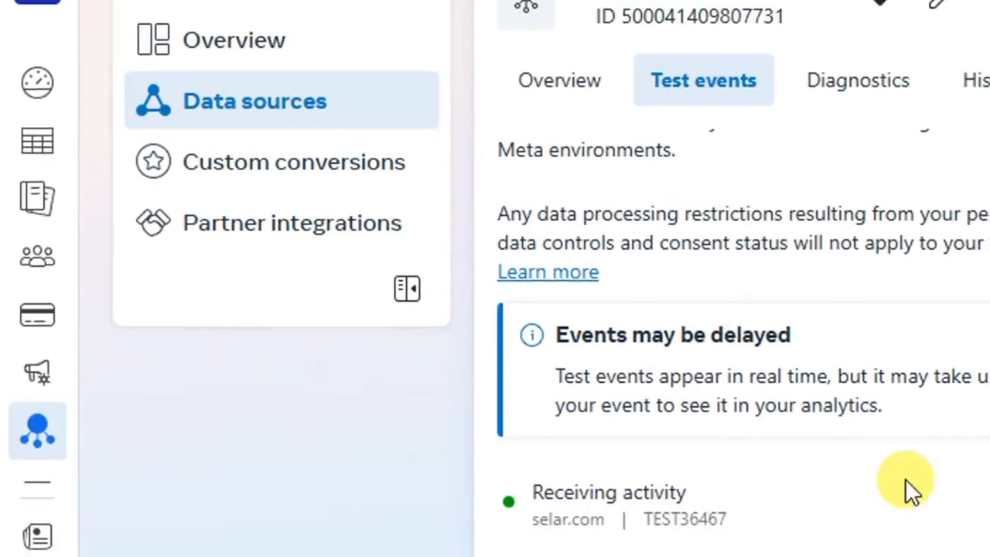
scroll(547, 386, "up", 5)
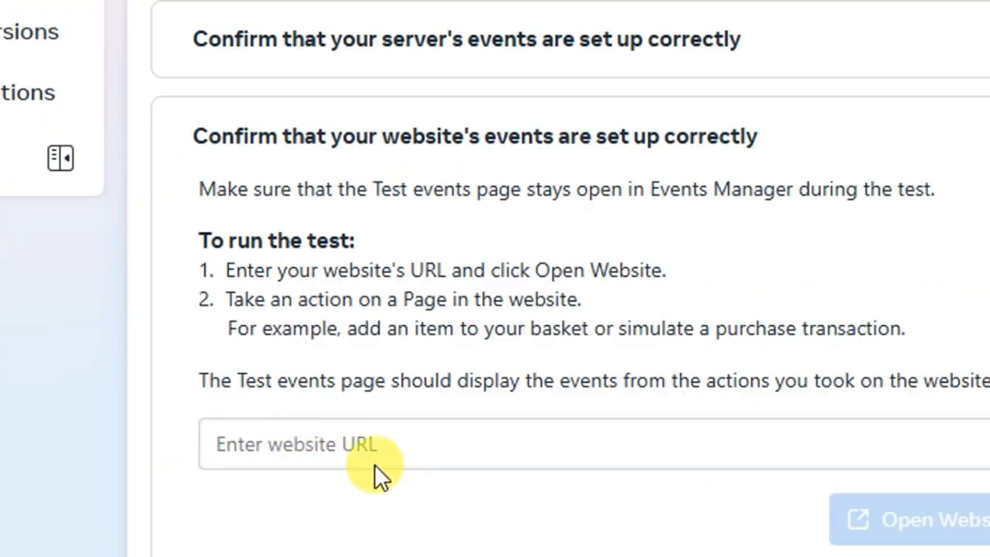
left_click(294, 451)
right_click(294, 451)
left_click(376, 116)
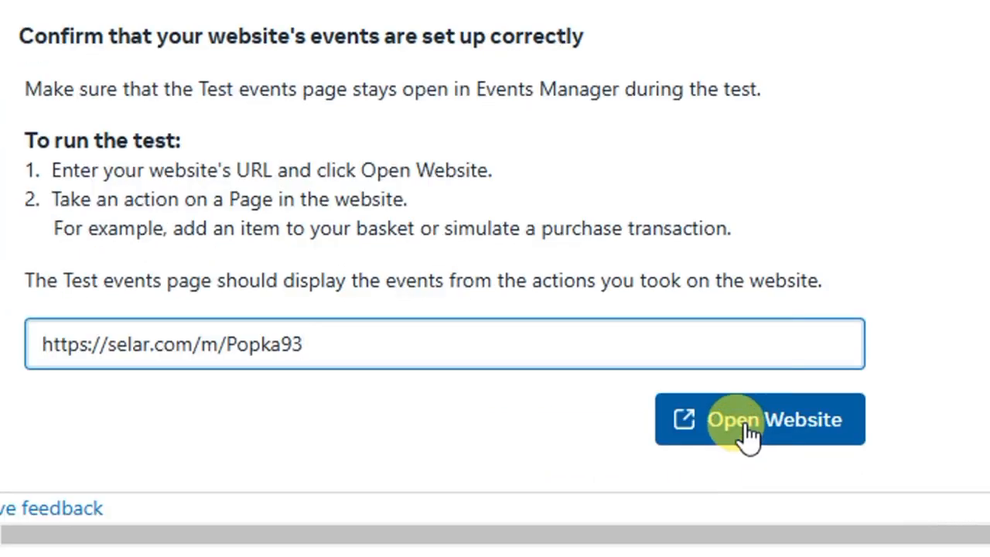
left_click(730, 433)
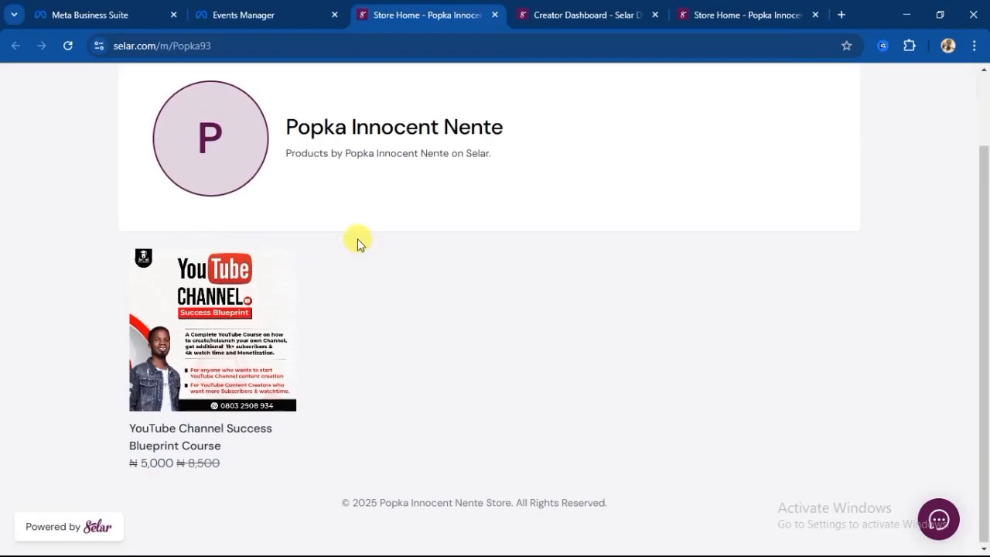
scroll(336, 393, "up", 2)
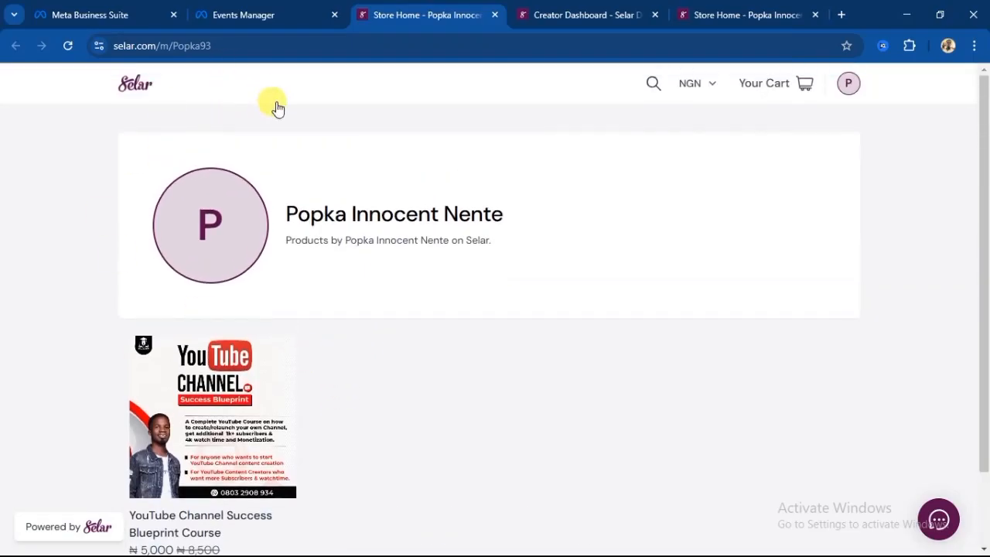
scroll(285, 214, "down", 1)
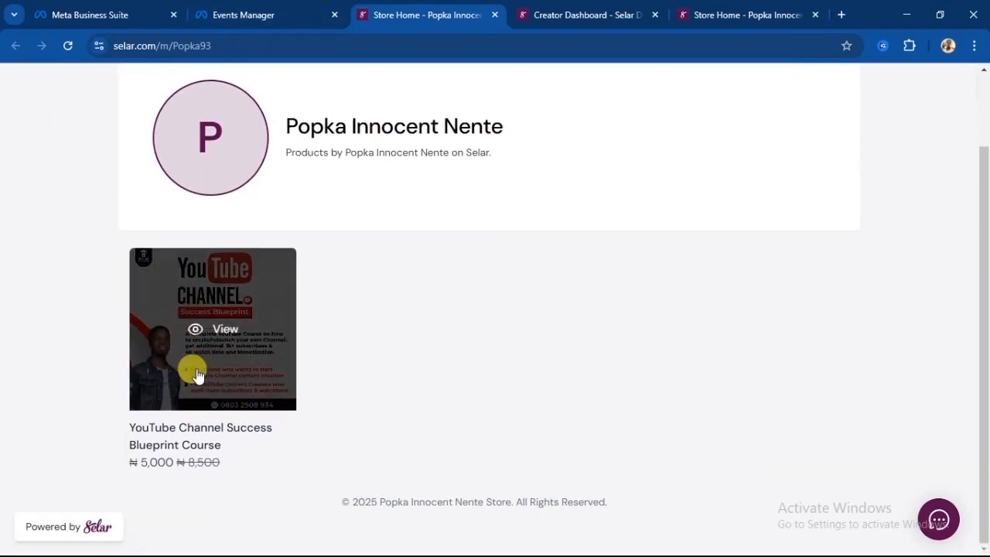
View the YouTube Channel Success Blueprint Course in the storefront, proceed with buying it as far as checkout, and close the checkout
left_click(197, 375)
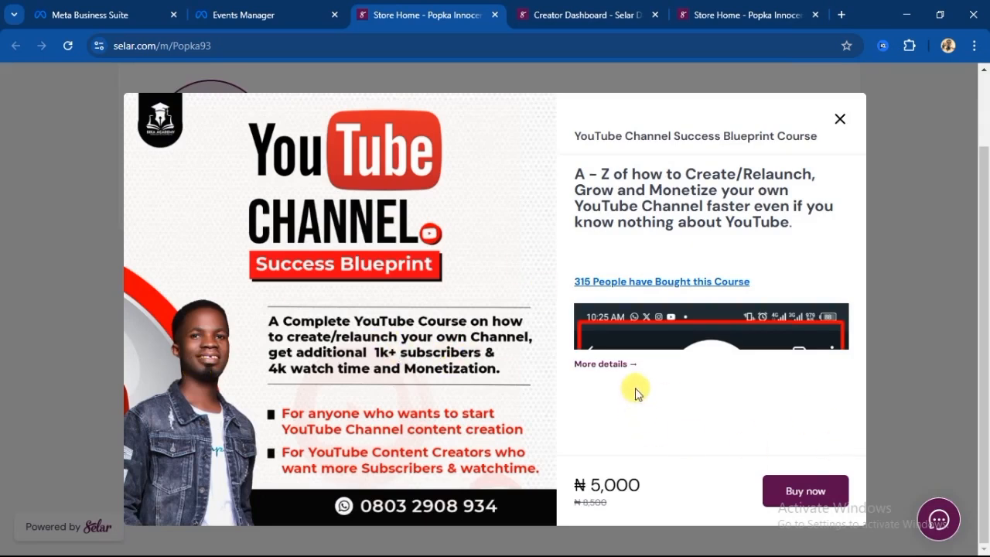
left_click(798, 491)
left_click(776, 499)
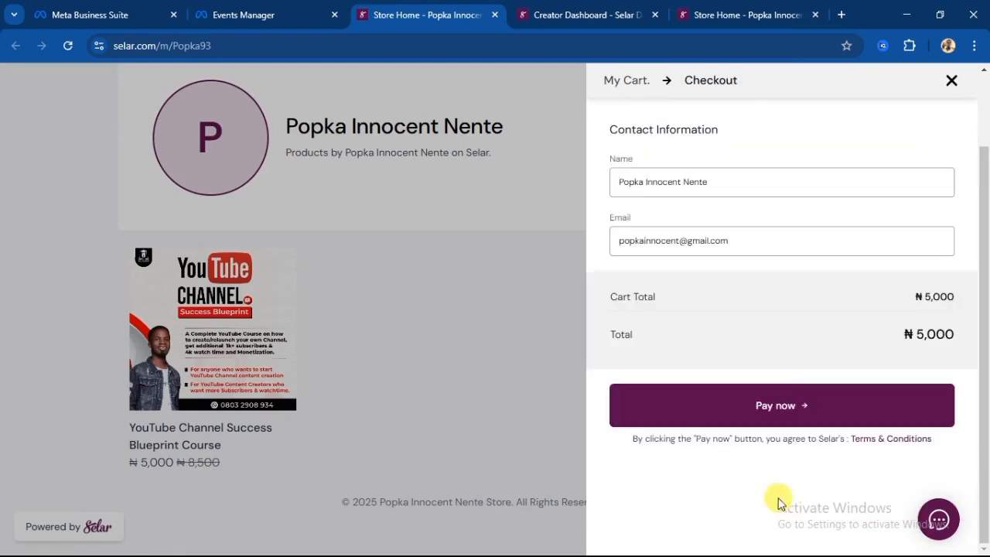
left_click(951, 81)
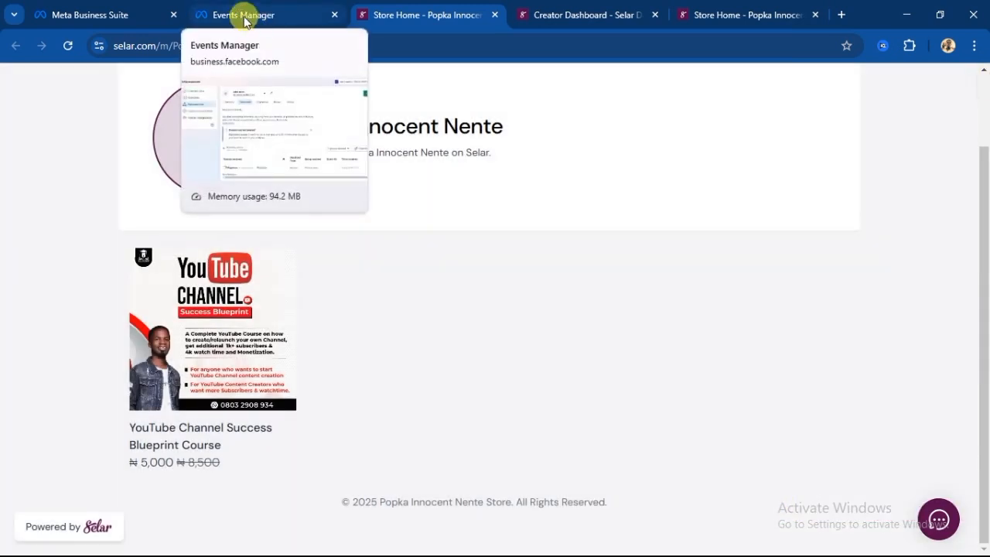
Return to Events Manager and examine the test events received from the store, including their status, source, setup method and time
left_click(246, 18)
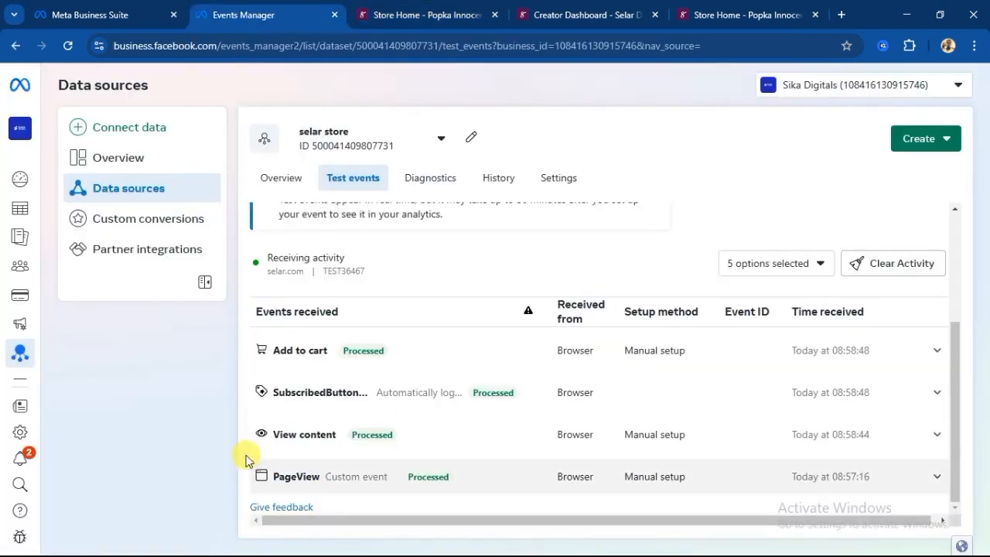
scroll(953, 402, "up", 3)
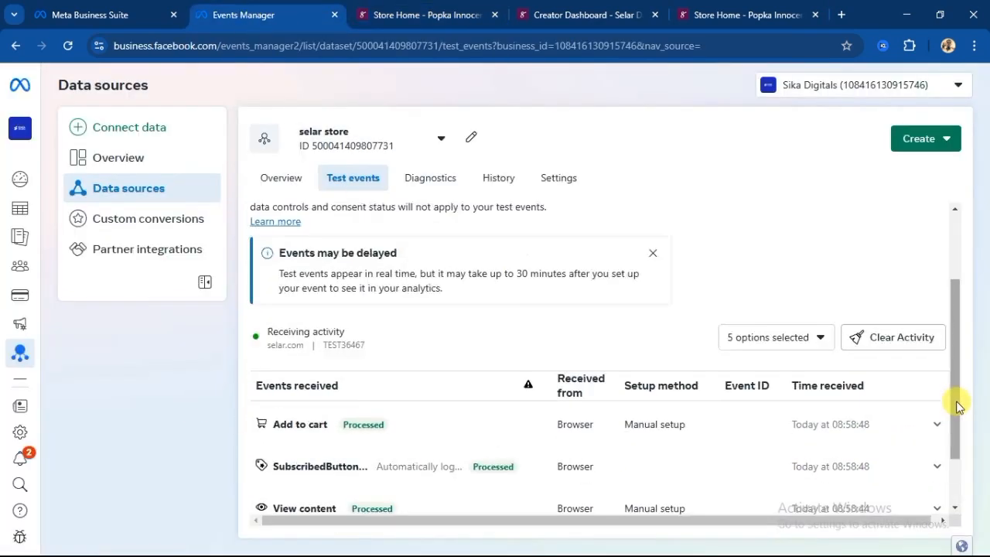
scroll(414, 365, "down", 3)
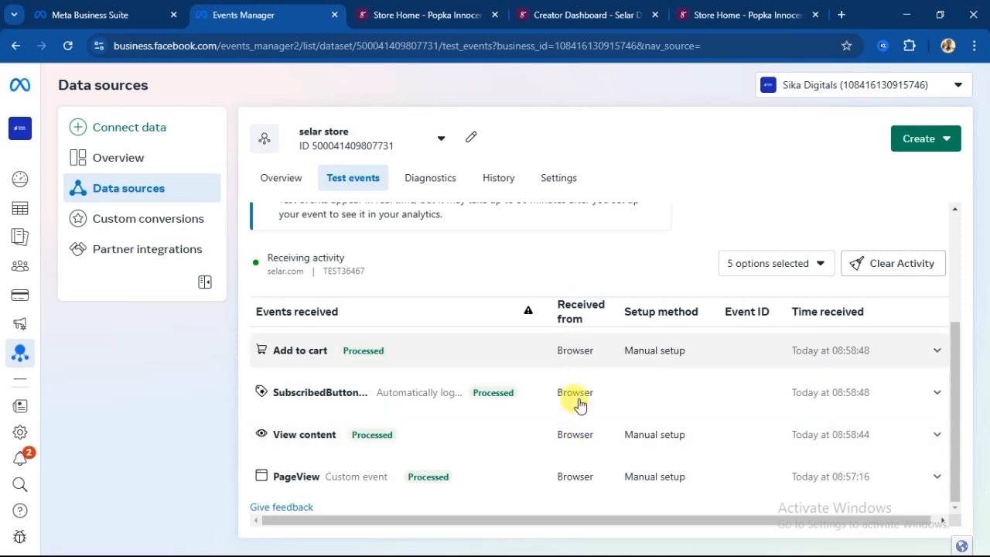
scroll(564, 400, "up", 2)
scroll(542, 426, "down", 2)
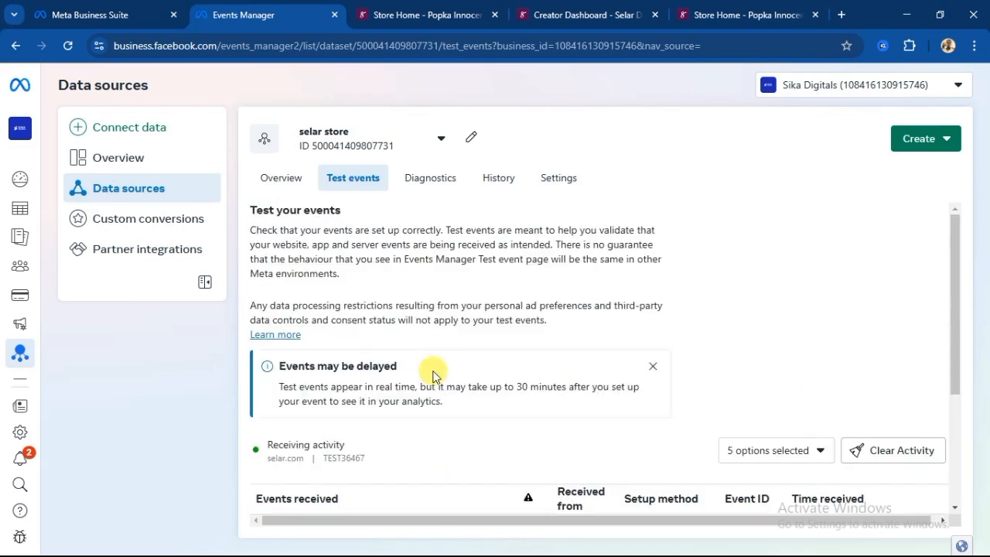
scroll(431, 364, "down", 2)
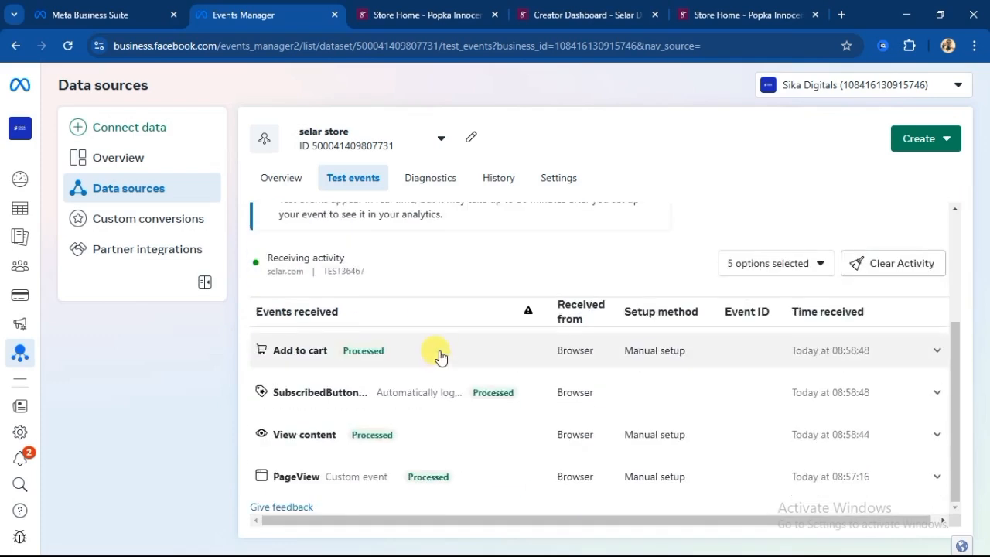
scroll(439, 355, "up", 2)
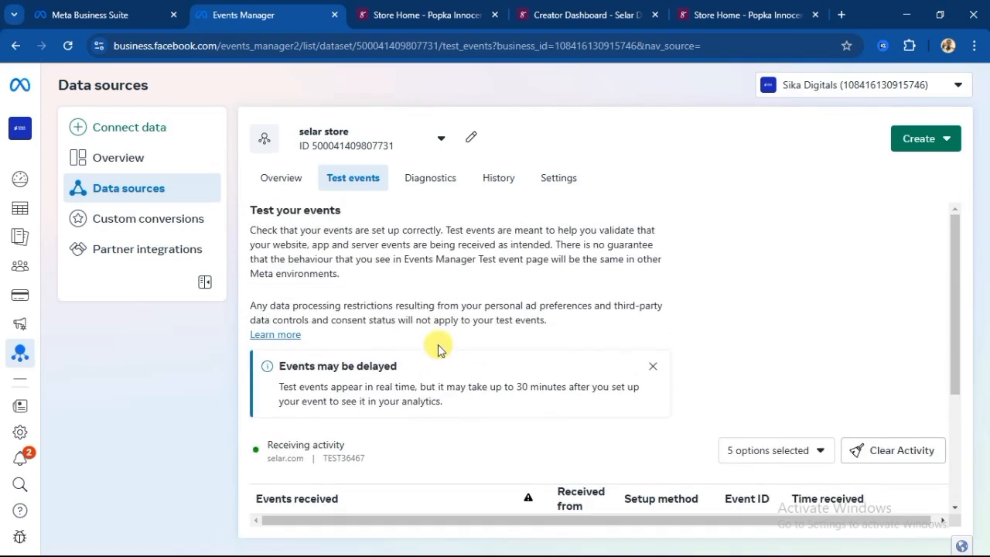
scroll(397, 325, "down", 1)
scroll(397, 314, "up", 1)
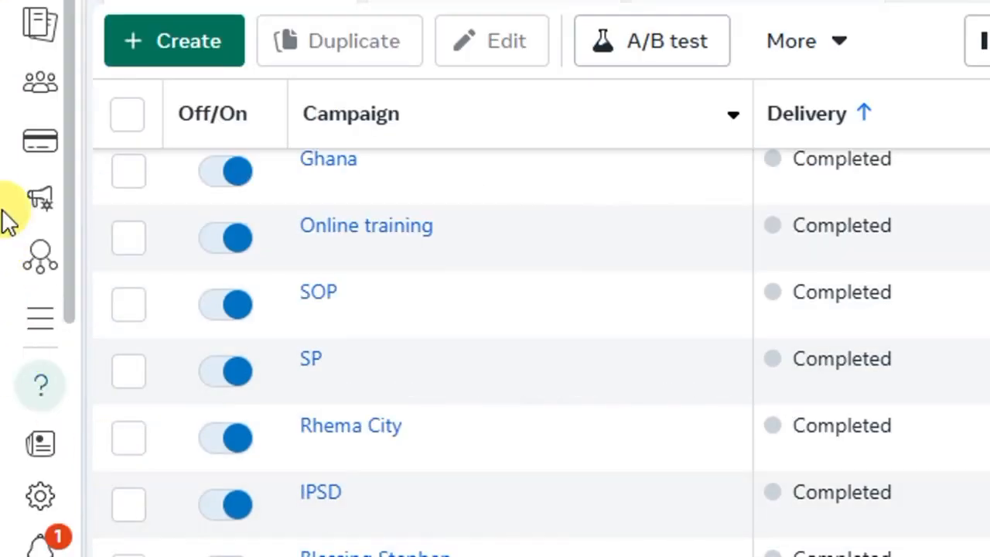
Open the business settings from all tools in Ads Manager and show the portfolio's datasets under its data sources
mouse_move(23, 263)
left_click(108, 323)
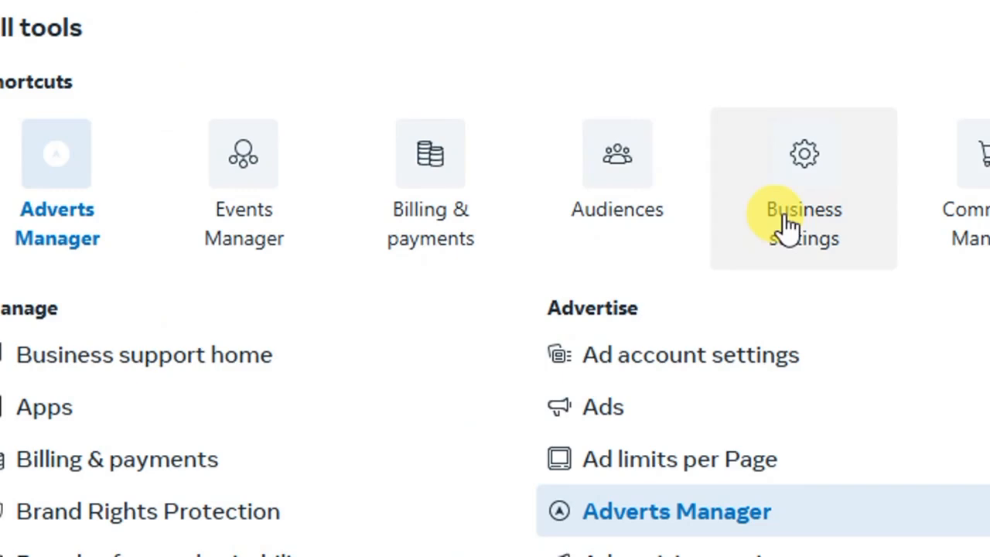
left_click(784, 214)
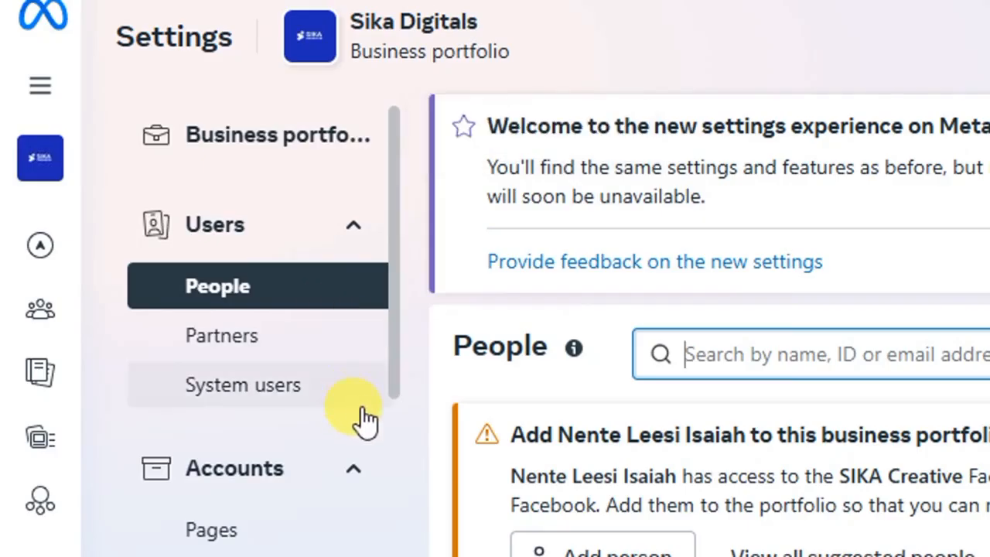
scroll(387, 472, "down", 6)
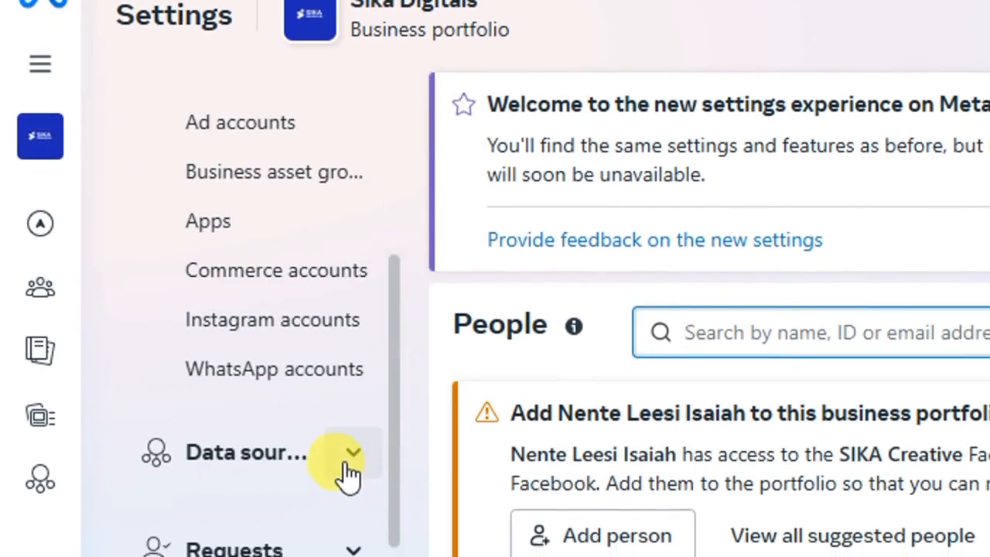
left_click(351, 473)
left_click(349, 480)
left_click(352, 199)
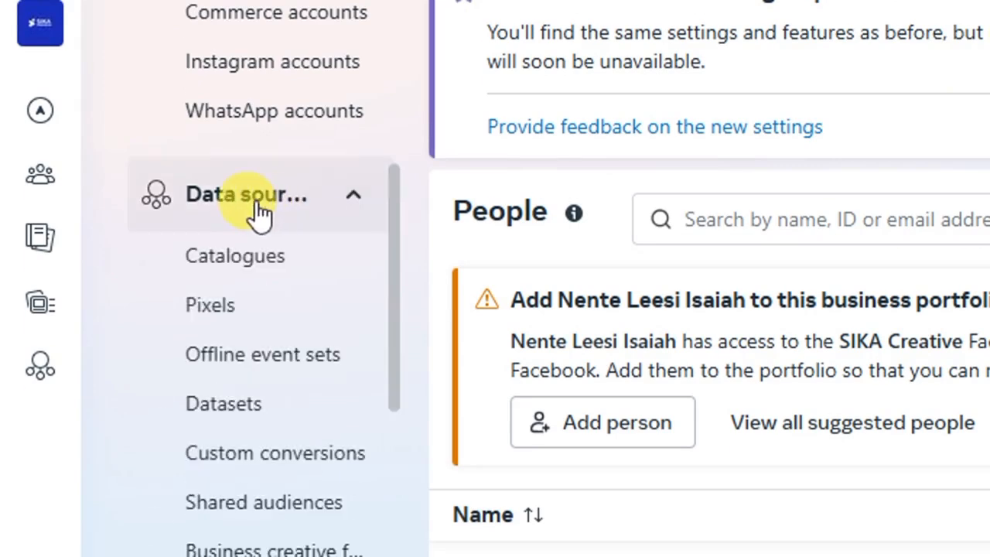
left_click(253, 418)
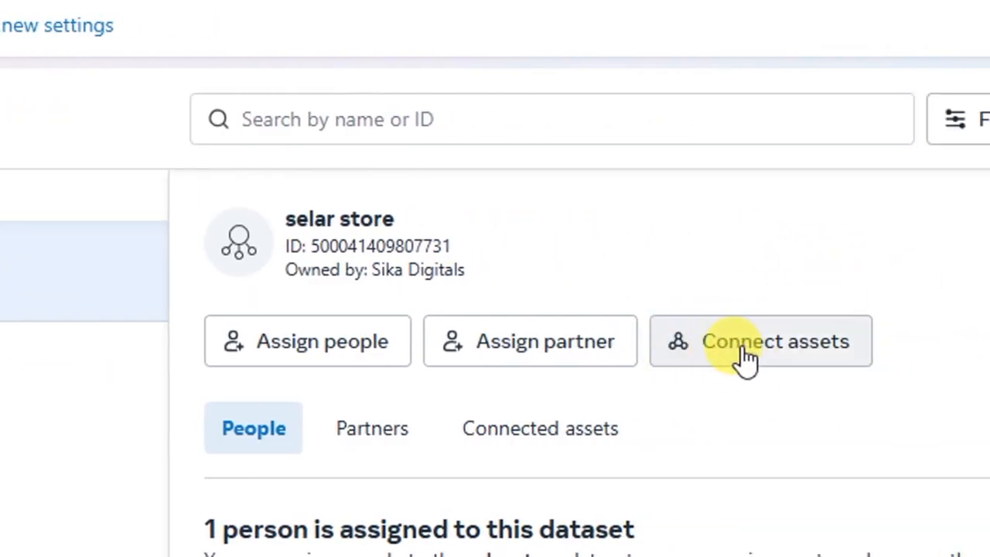
Connect the Sika Creative Hub ad account to the selar store dataset as another business asset
left_click(744, 348)
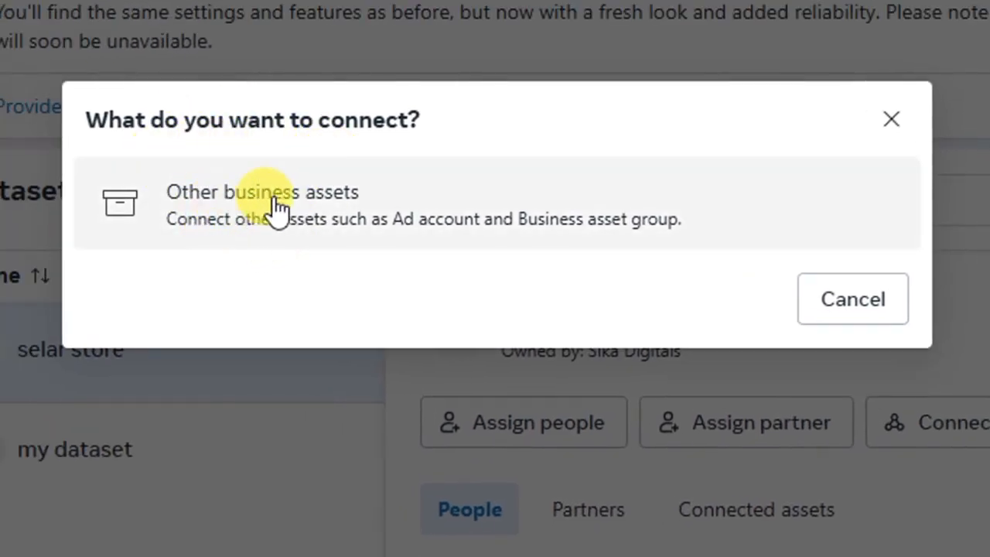
left_click(253, 207)
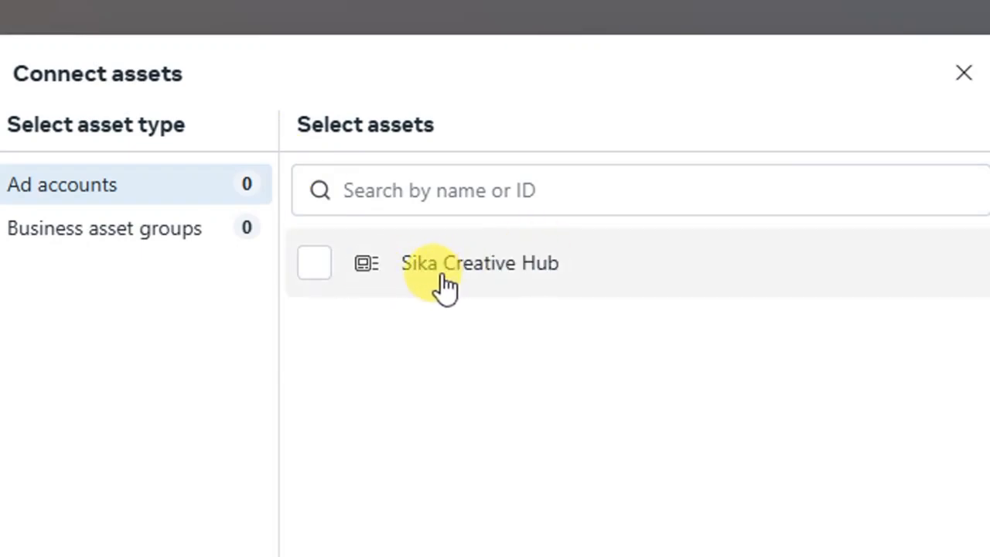
left_click(317, 271)
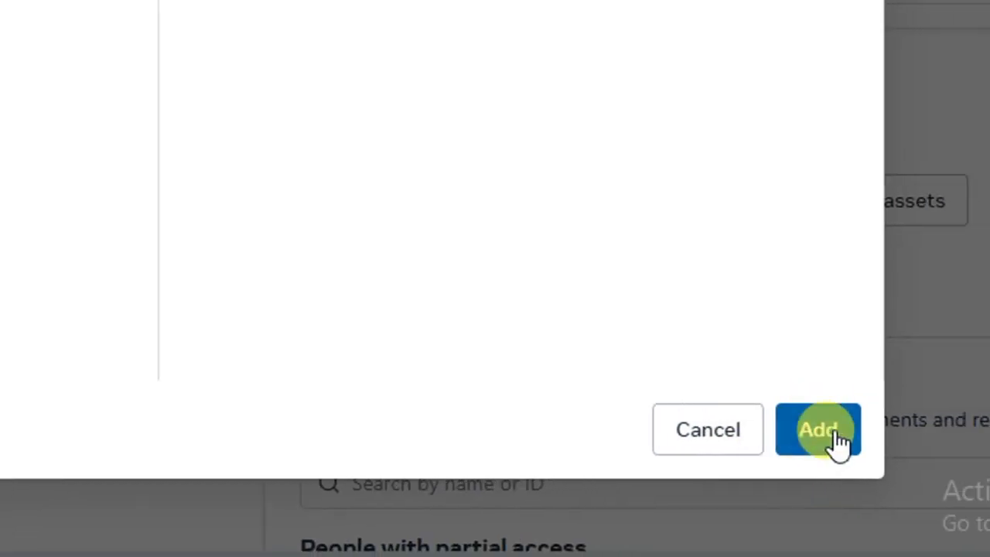
left_click(816, 430)
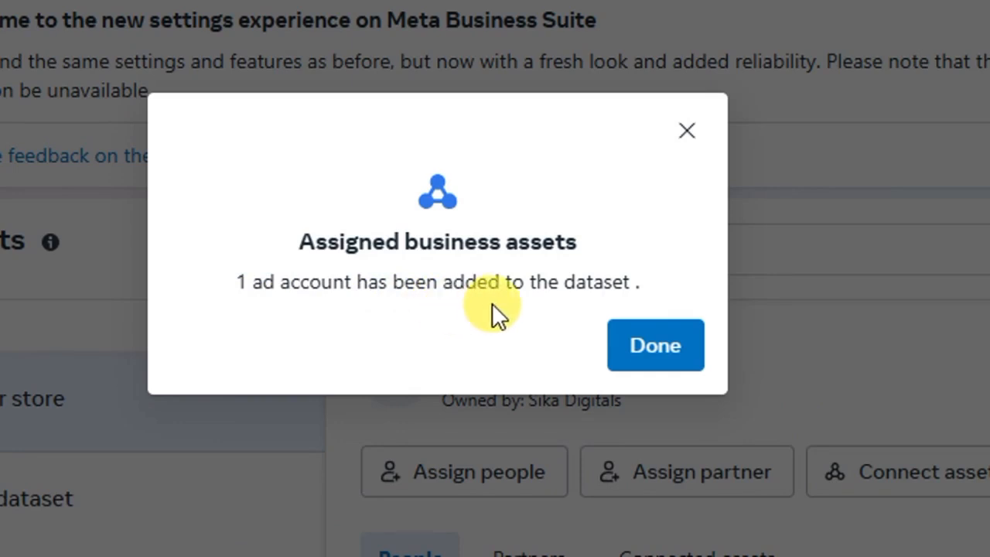
left_click(654, 348)
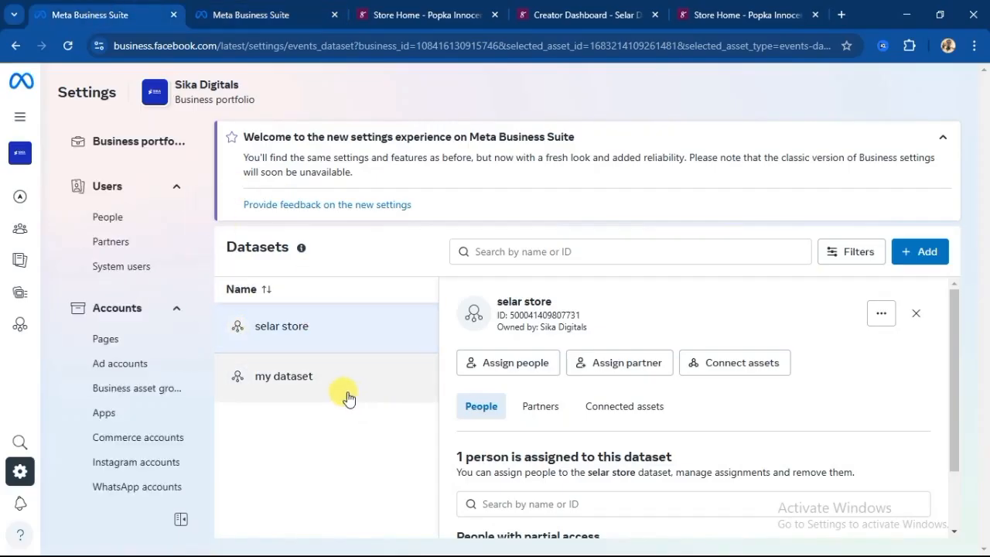
Create a new campaign in Ads Manager with the Sales objective and the manual sales campaign setup
left_click(246, 15)
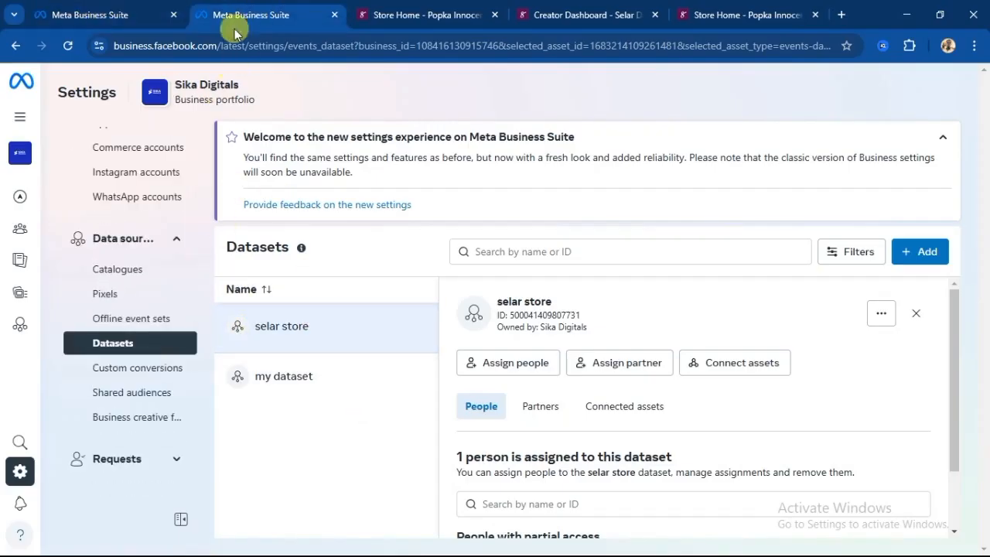
left_click(88, 15)
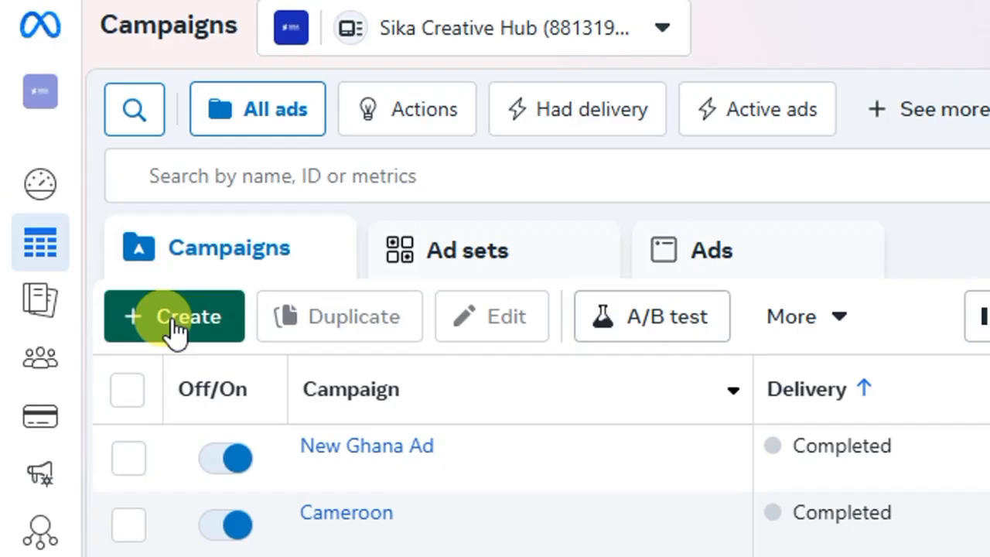
left_click(174, 329)
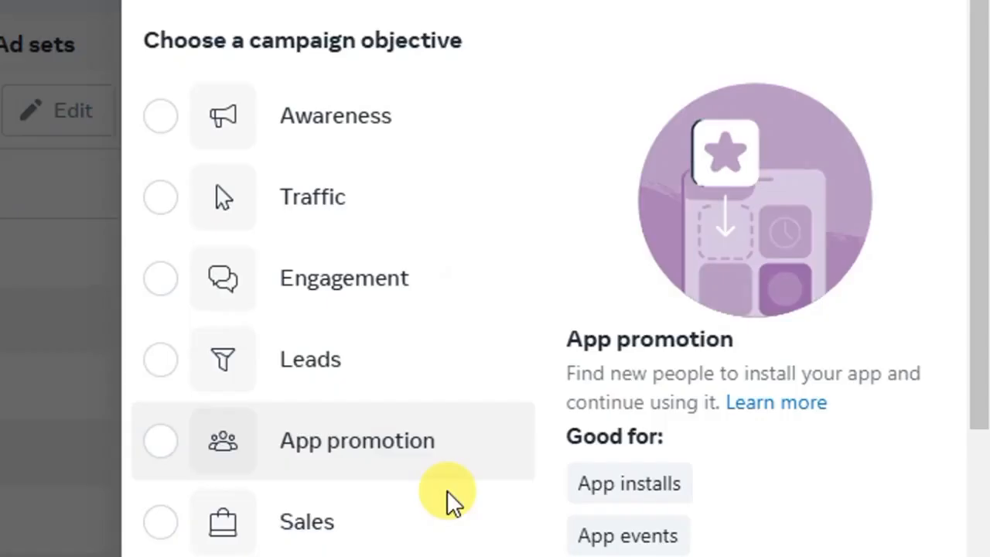
mouse_move(162, 433)
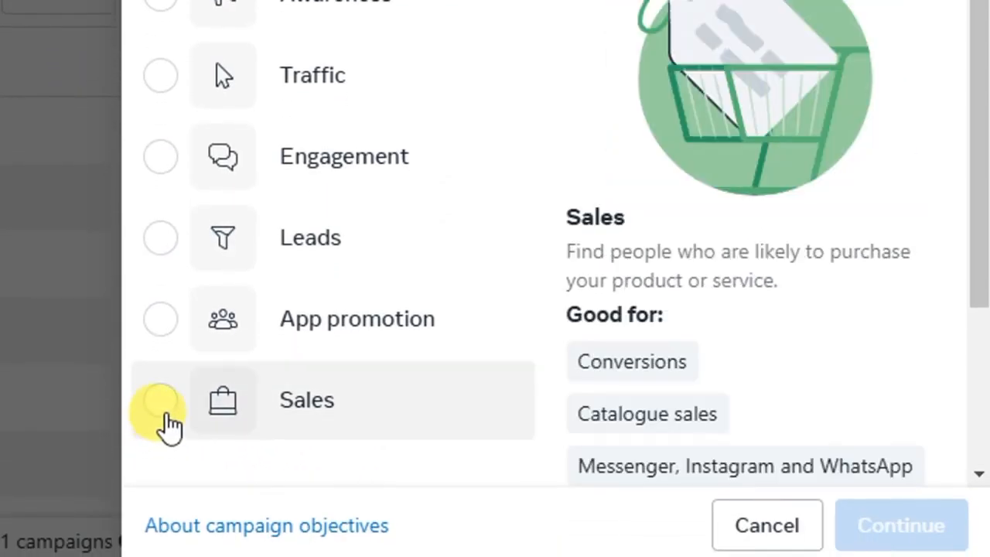
left_click(164, 412)
left_click(897, 530)
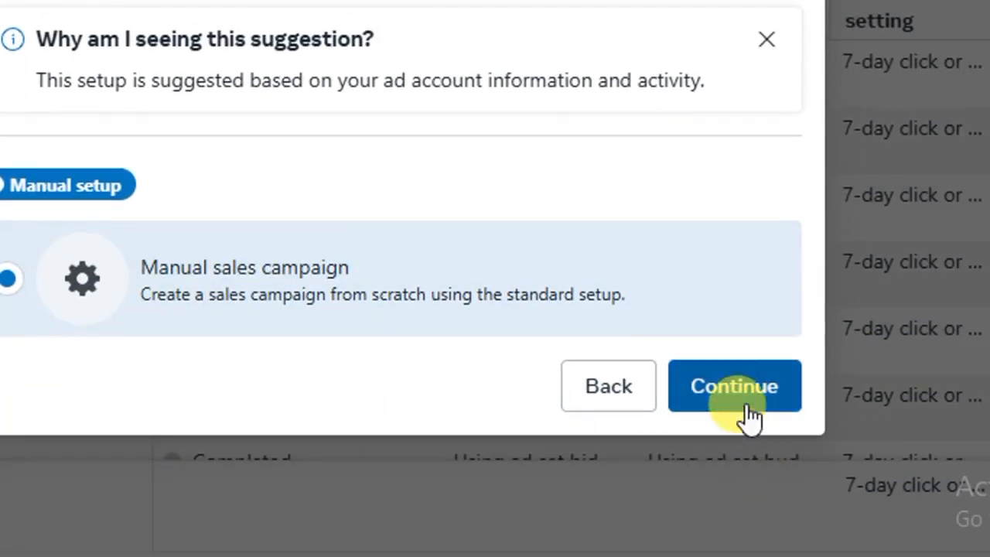
left_click(789, 453)
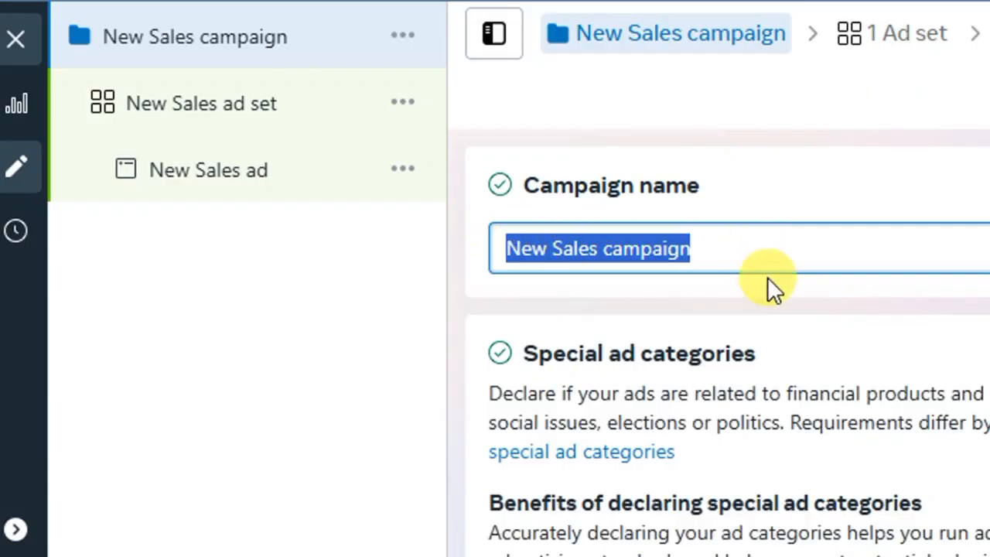
Keep the default campaign and ad set names, and set the ad set's conversion location to Website
left_click(747, 250)
scroll(989, 556, "down", 2)
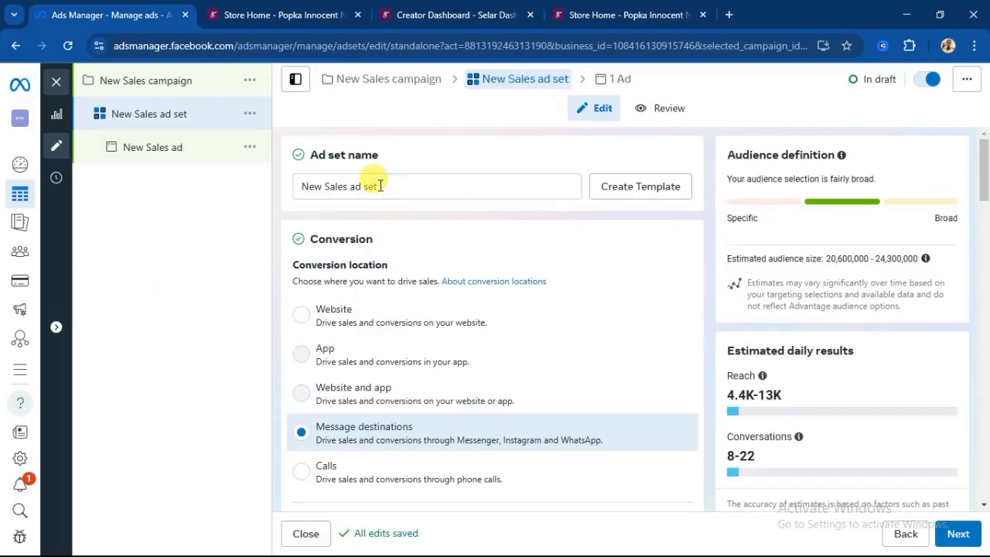
left_click_drag(380, 186, 259, 192)
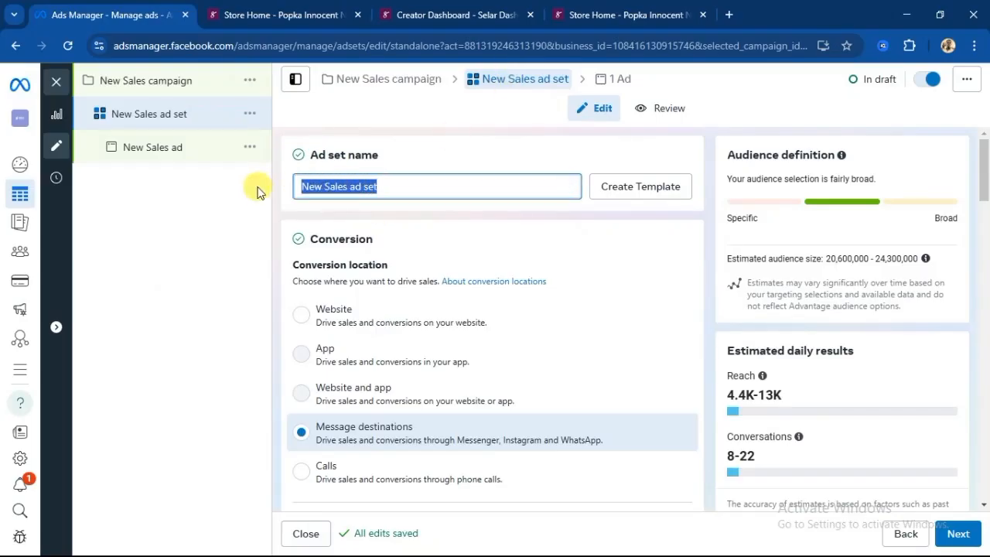
left_click(383, 191)
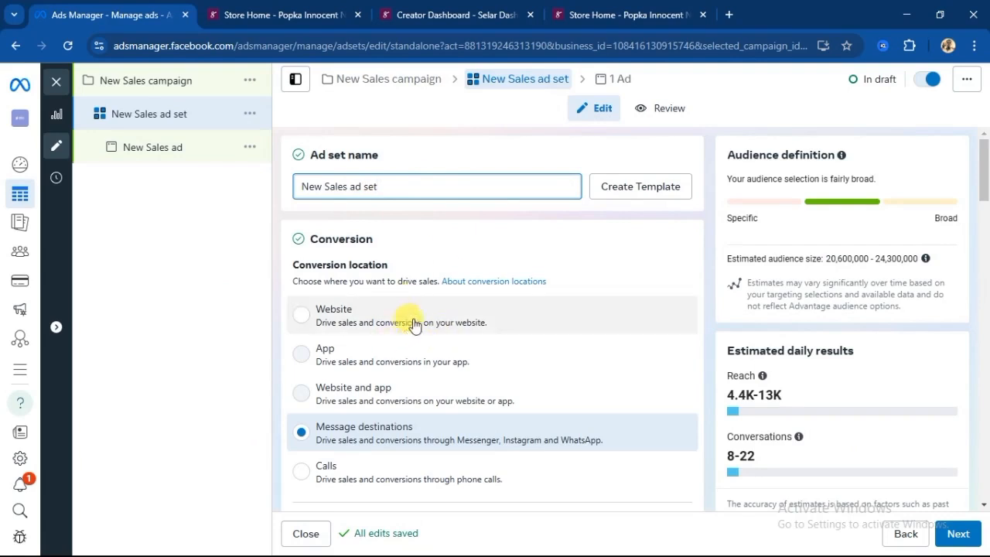
scroll(409, 320, "down", 2)
scroll(339, 334, "down", 1)
scroll(266, 336, "up", 1)
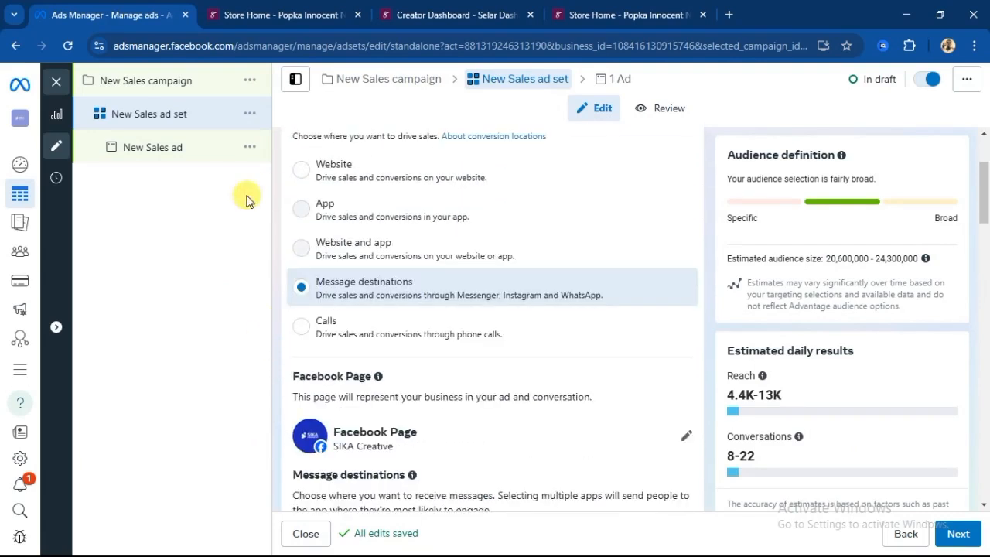
scroll(277, 294, "up", 2)
scroll(294, 248, "down", 1)
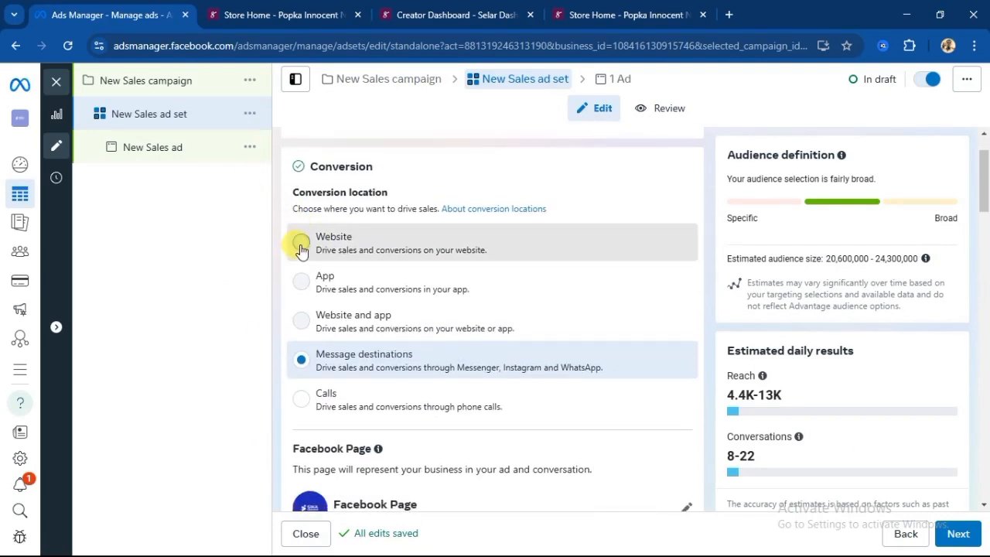
left_click(300, 243)
Choose selar store as the dataset for the ad set's website conversions, keeping the performance goal at Maximise number of conversions
scroll(274, 331, "down", 5)
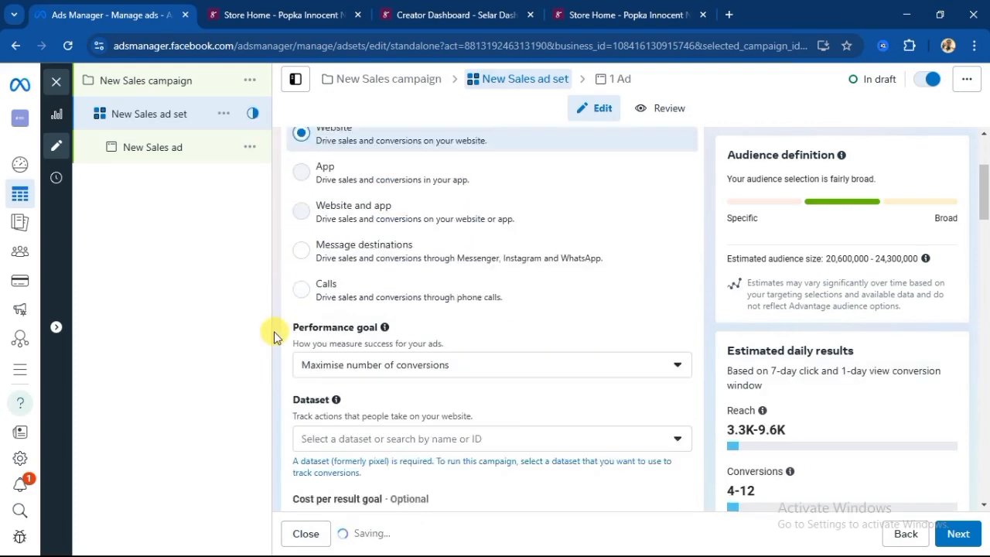
scroll(275, 335, "up", 1)
scroll(294, 310, "up", 1)
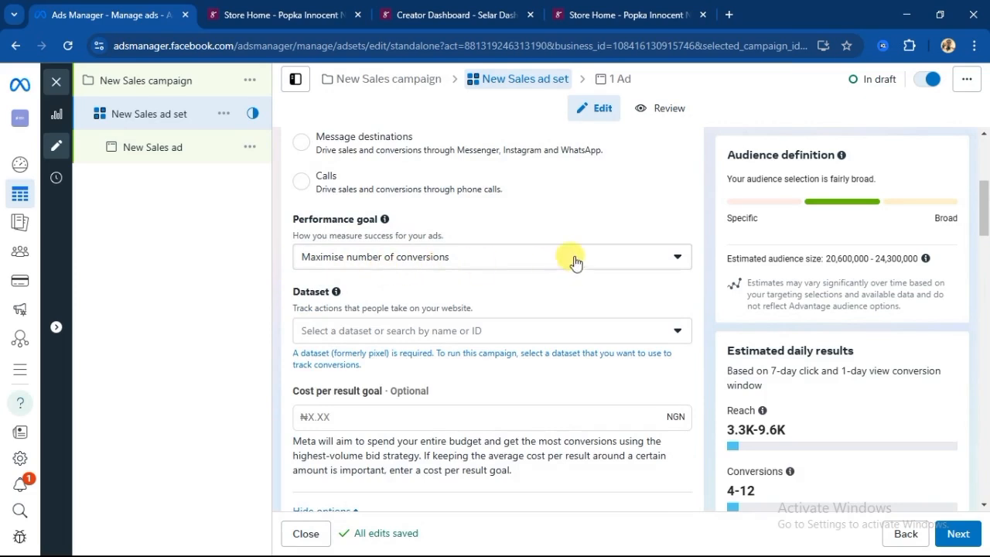
scroll(280, 317, "down", 1)
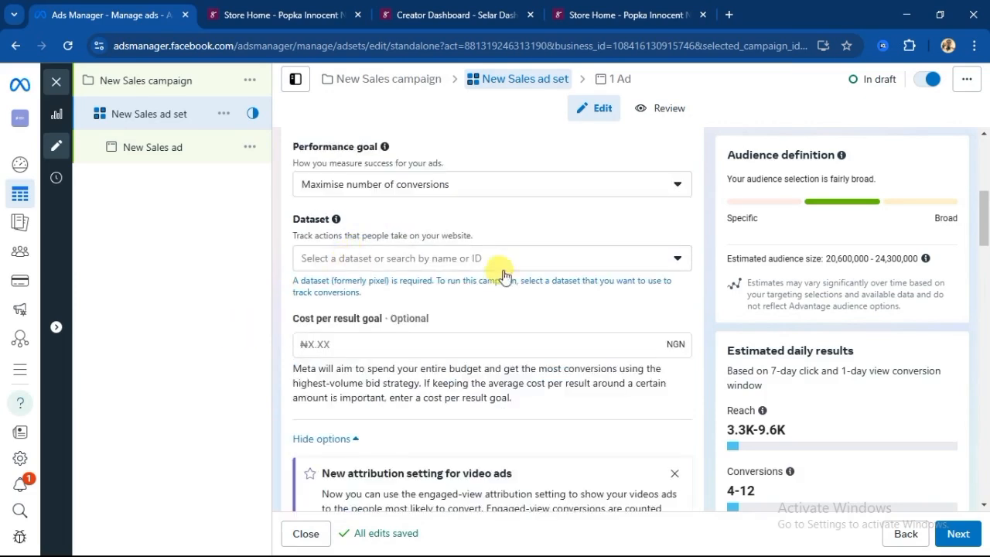
left_click(678, 260)
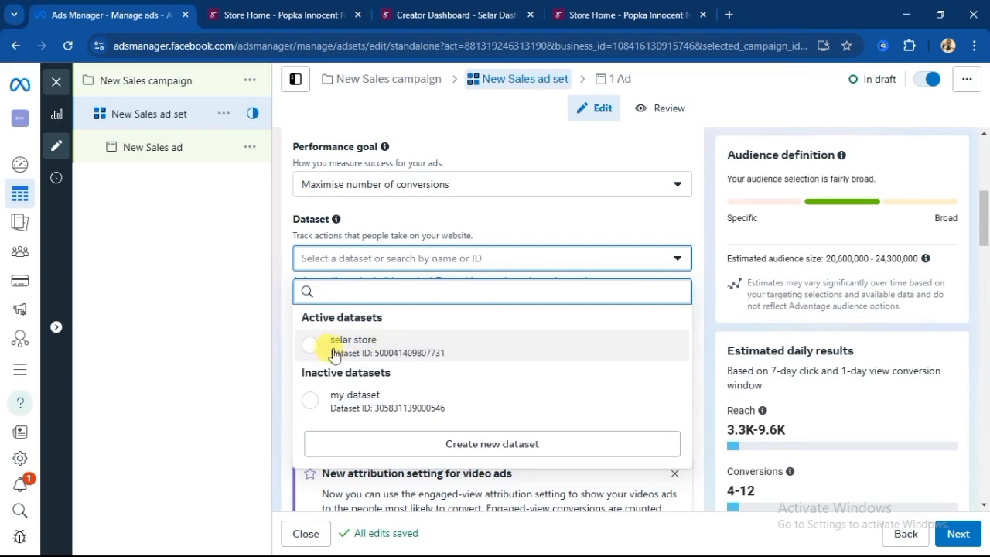
left_click(309, 350)
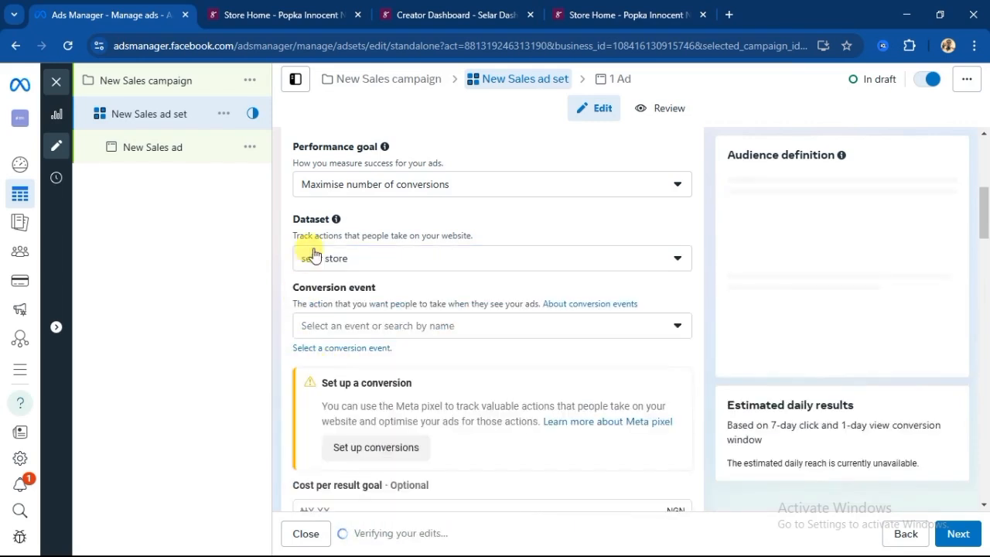
Set the ad set's conversion event to Purchase
scroll(282, 379, "down", 1)
scroll(283, 303, "up", 1)
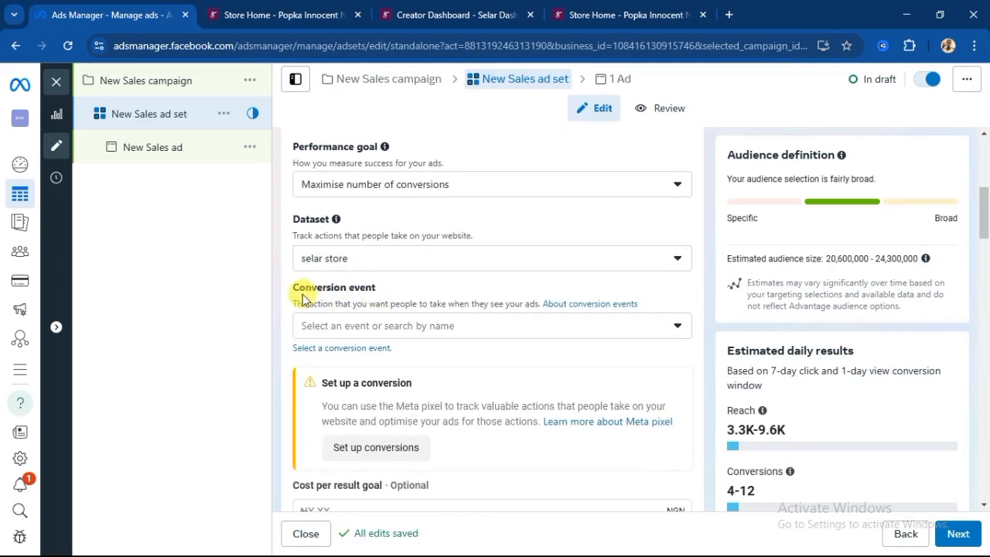
left_click(677, 331)
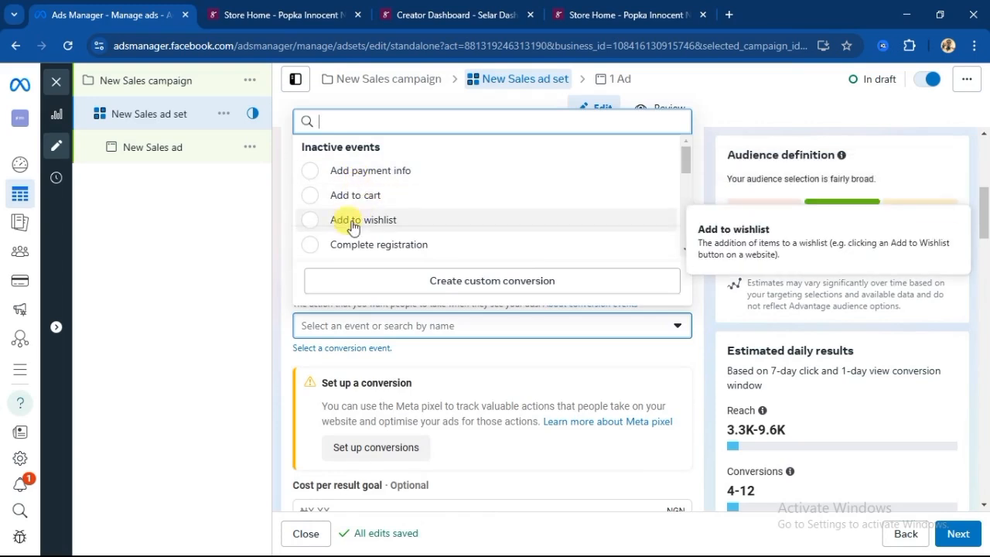
scroll(368, 198, "down", 6)
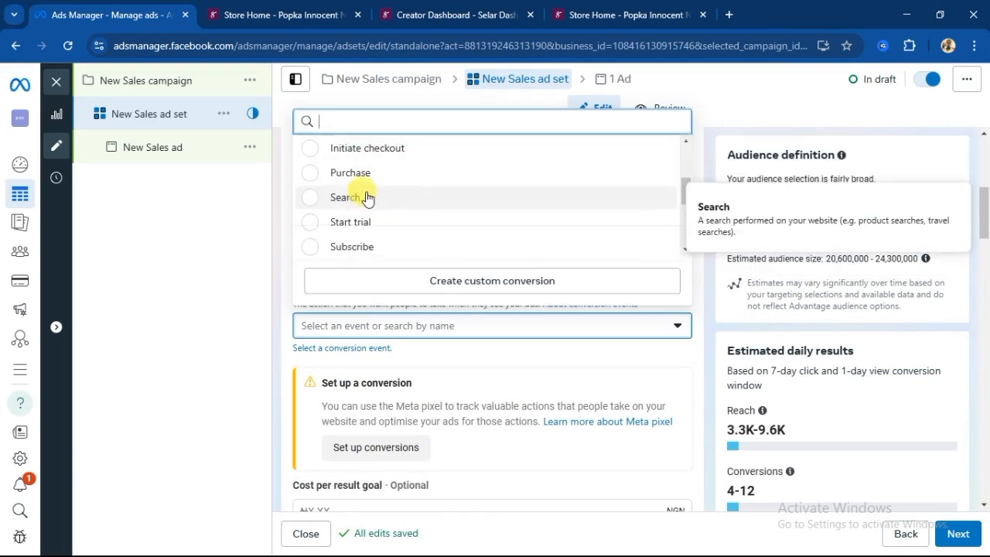
scroll(368, 198, "up", 4)
scroll(369, 198, "up", 2)
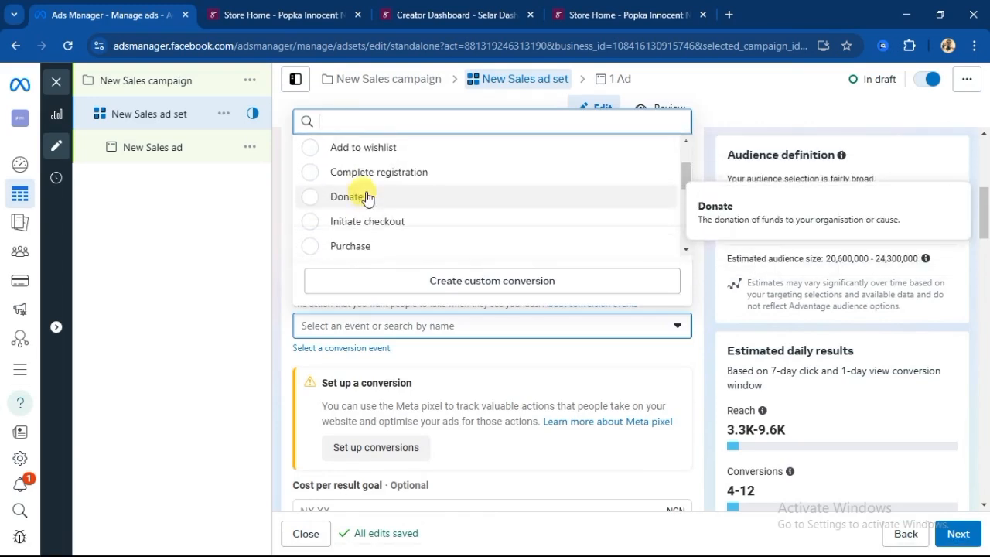
scroll(341, 208, "down", 2)
left_click(311, 173)
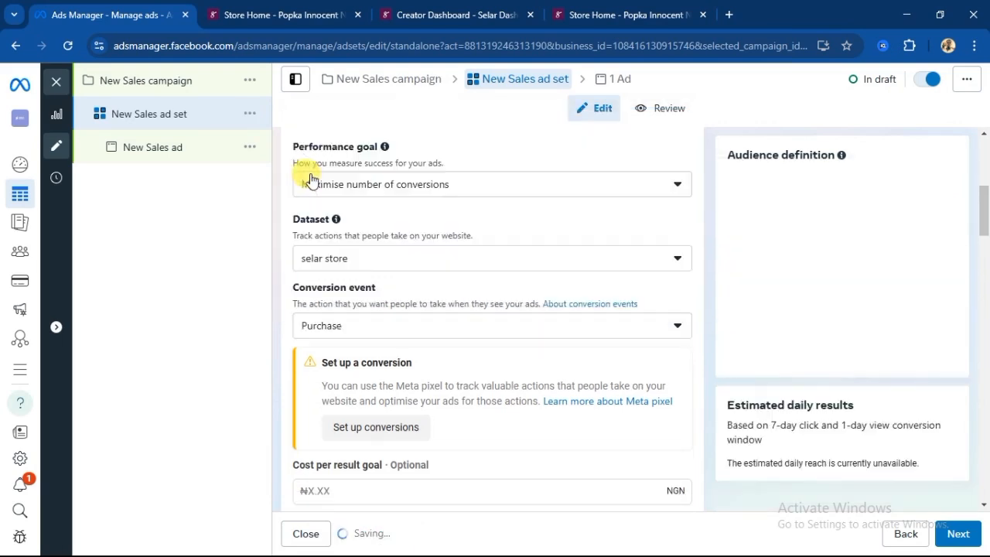
Reset the ad set's start date to today, keep the default audience and placements, and continue to the ad
left_click_drag(983, 217, 986, 363)
scroll(279, 379, "down", 4)
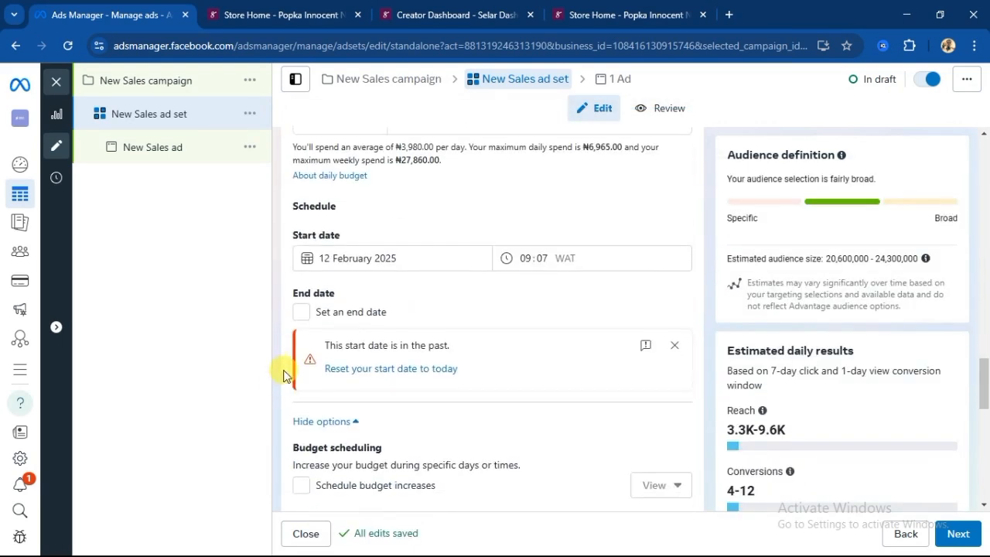
left_click(328, 375)
scroll(280, 350, "down", 8)
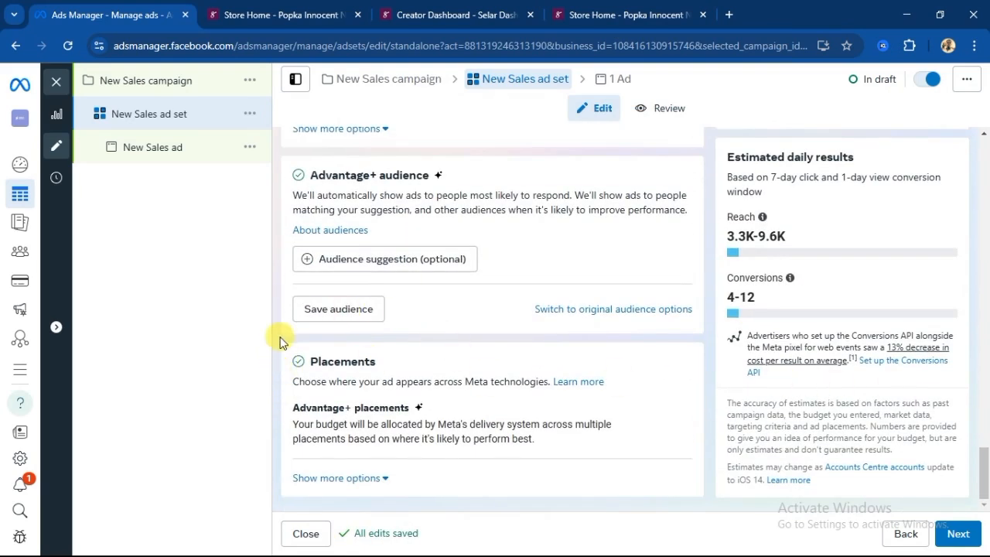
left_click(958, 533)
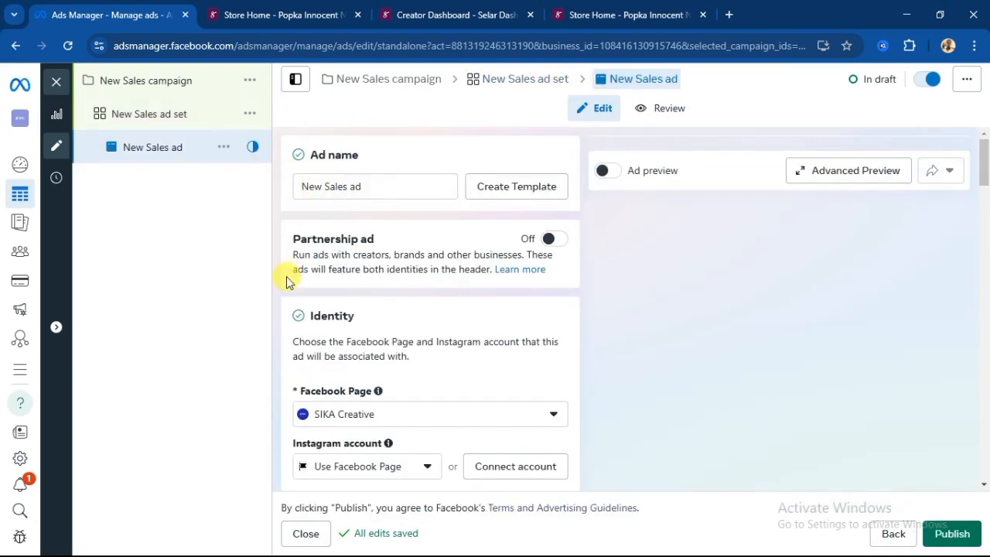
Check which dataset is tracked for website events in the New Sales ad's tracking settings and look over its other settings
scroll(286, 282, "down", 7)
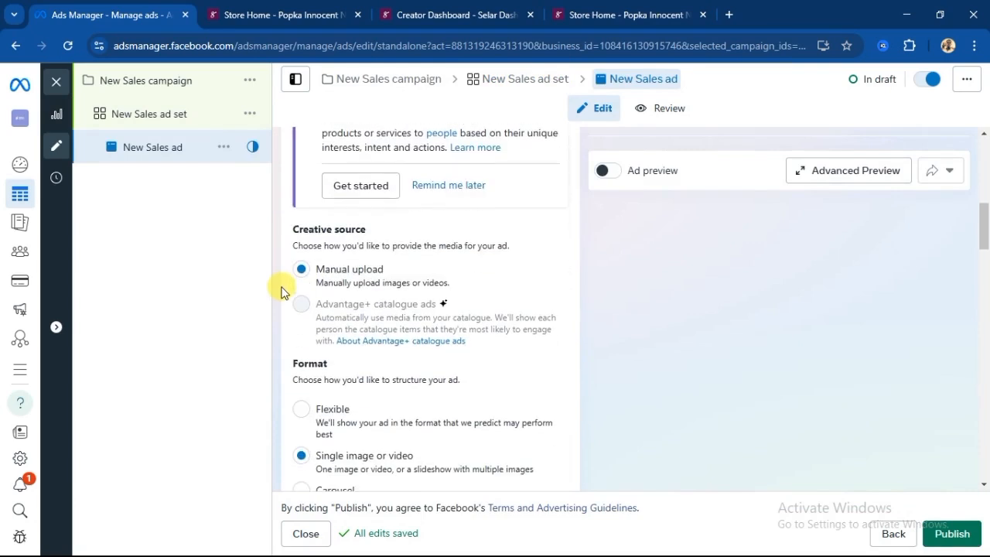
scroll(302, 280, "down", 2)
scroll(281, 316, "down", 6)
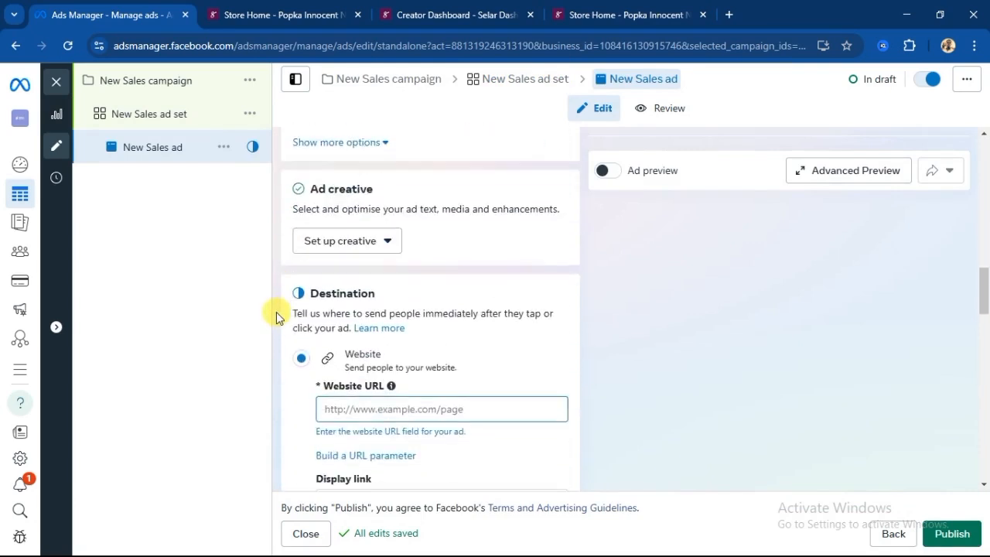
scroll(276, 310, "down", 8)
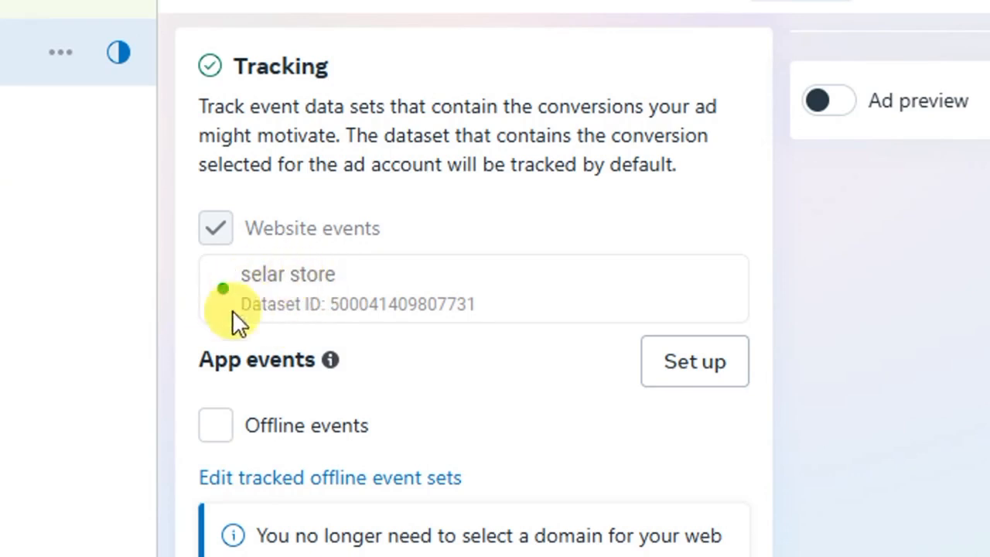
scroll(642, 553, "down", 2)
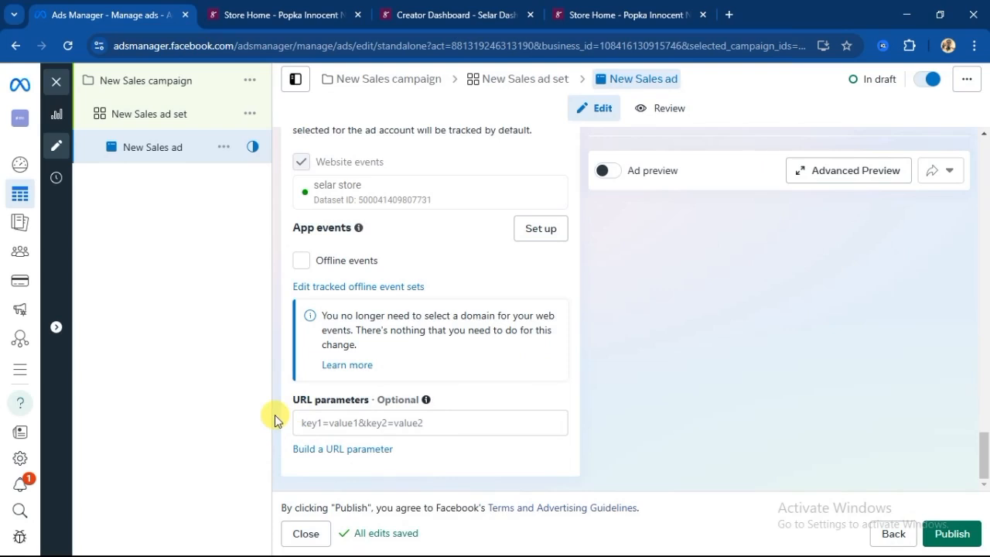
scroll(274, 409, "up", 10)
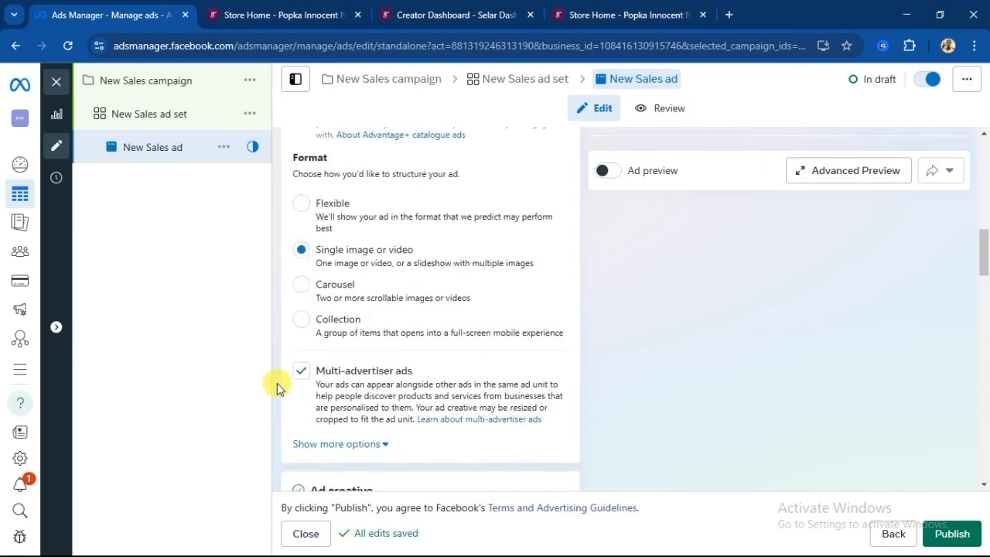